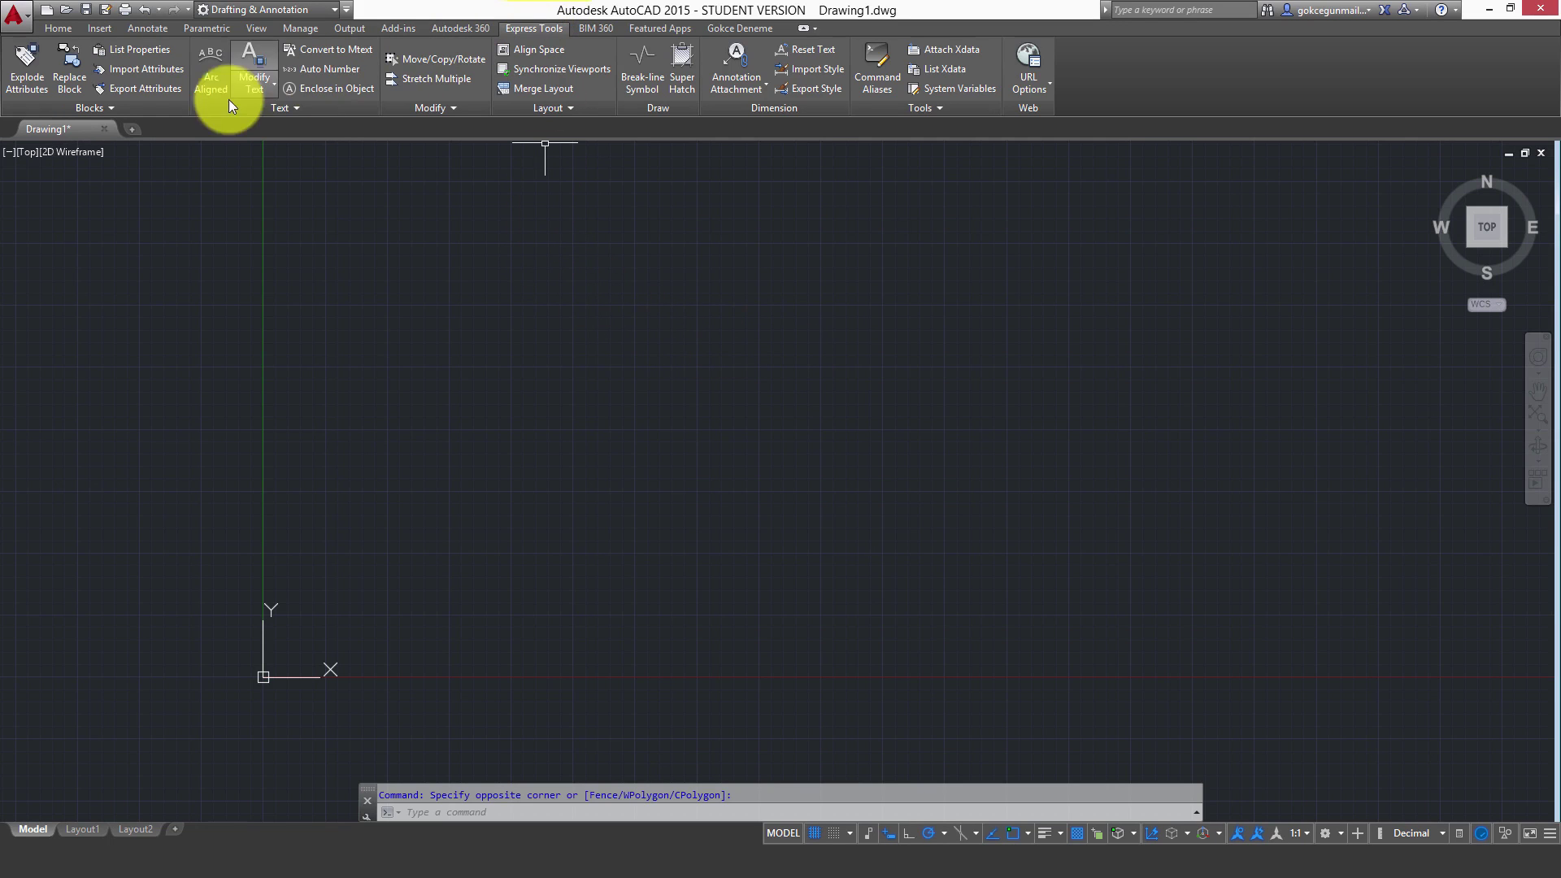
Show the Express Tools block tools, then browse DesignCenter to pencere1.dwg and preview Pencere1
click(97, 109)
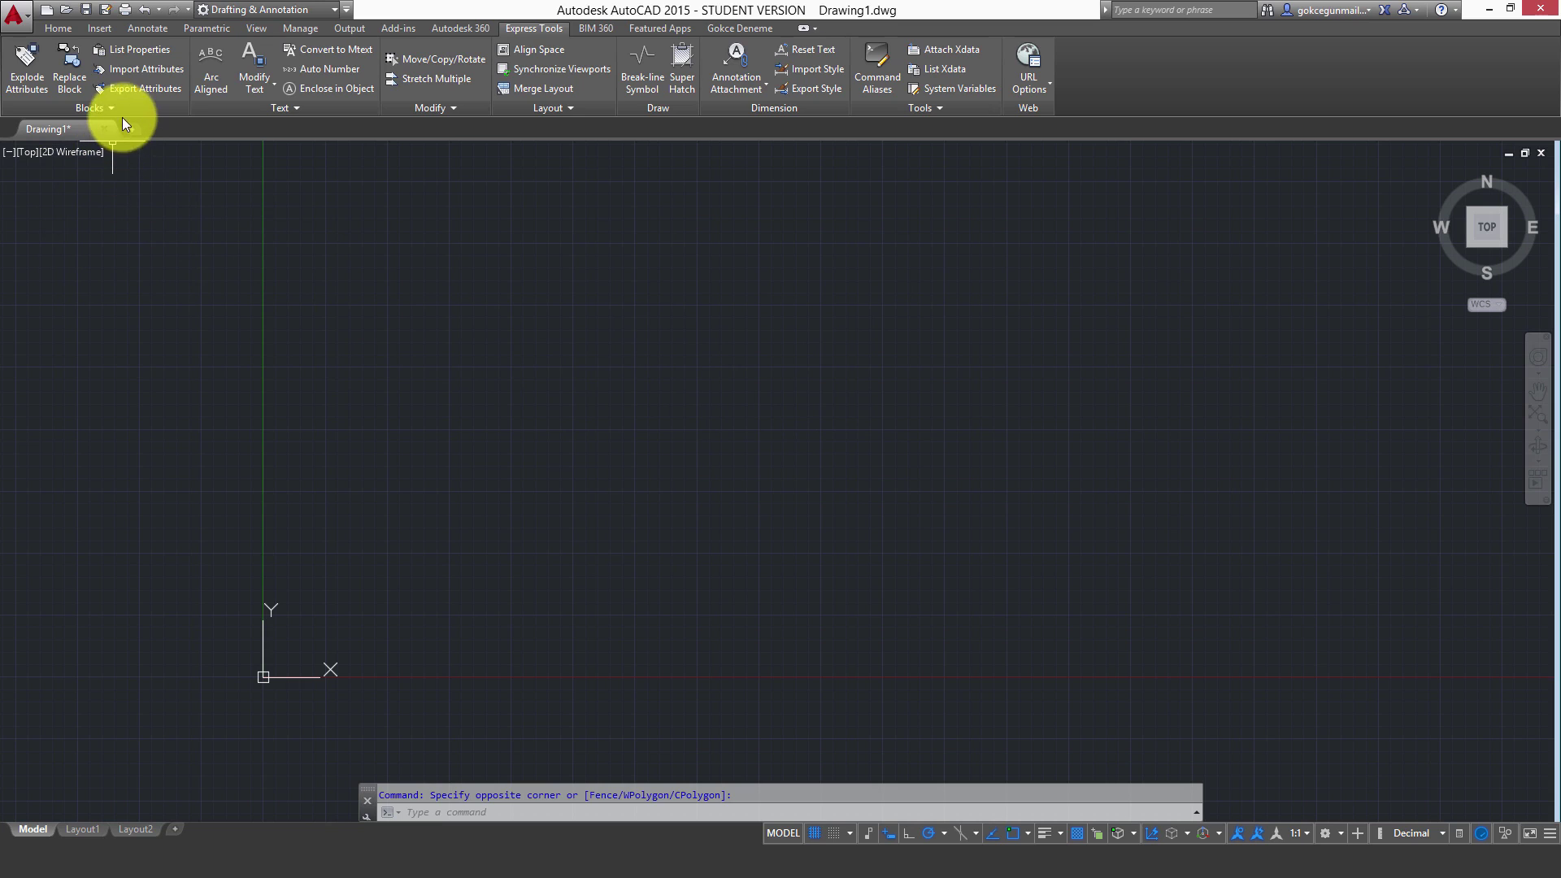
click(114, 109)
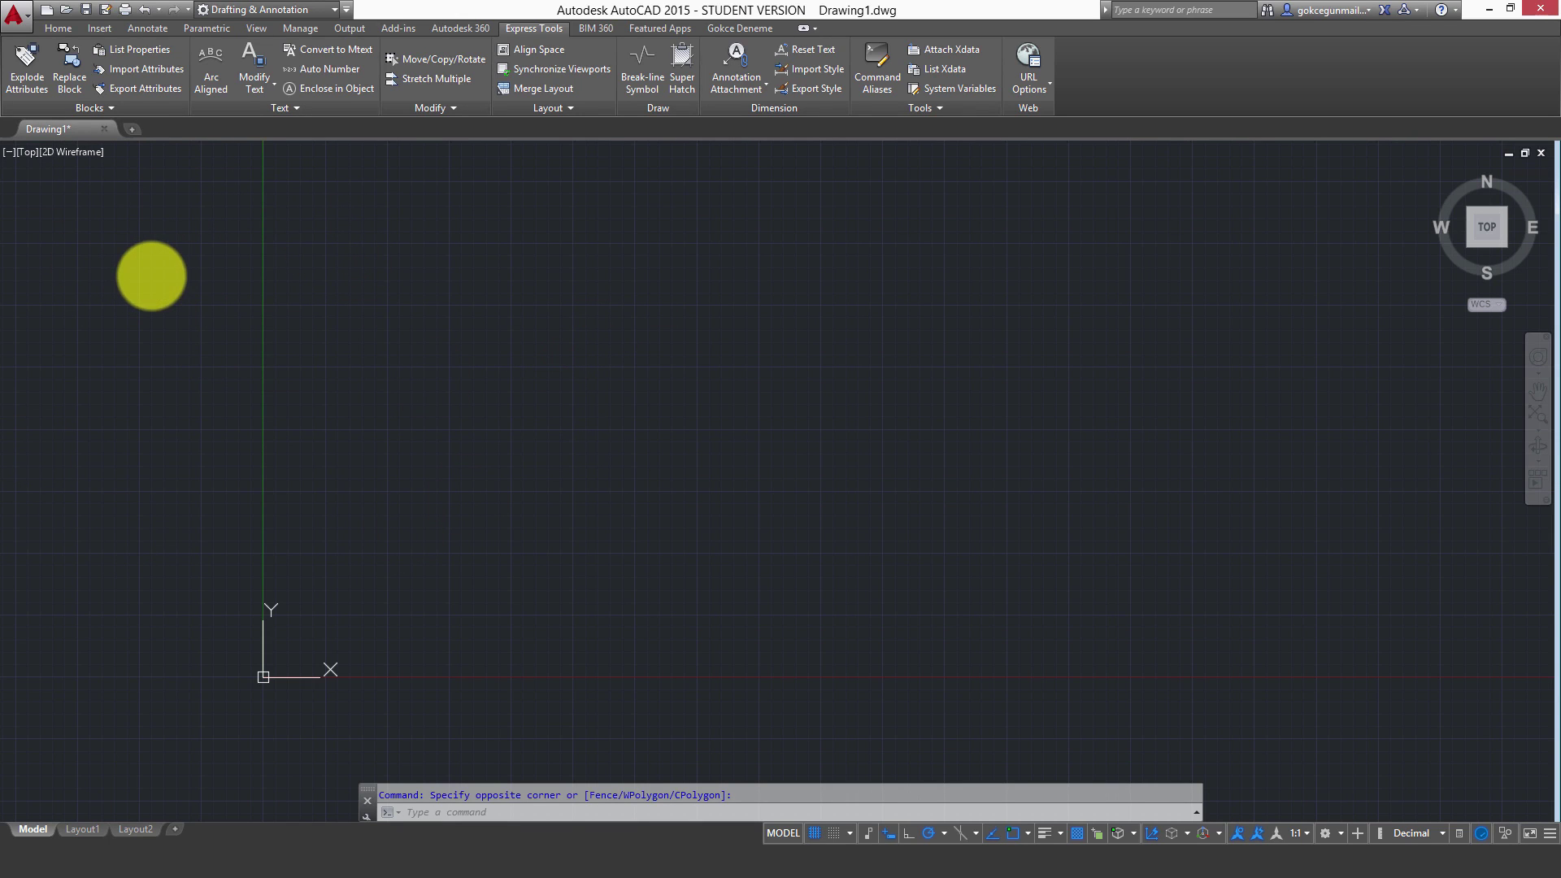
key(ctrl+2)
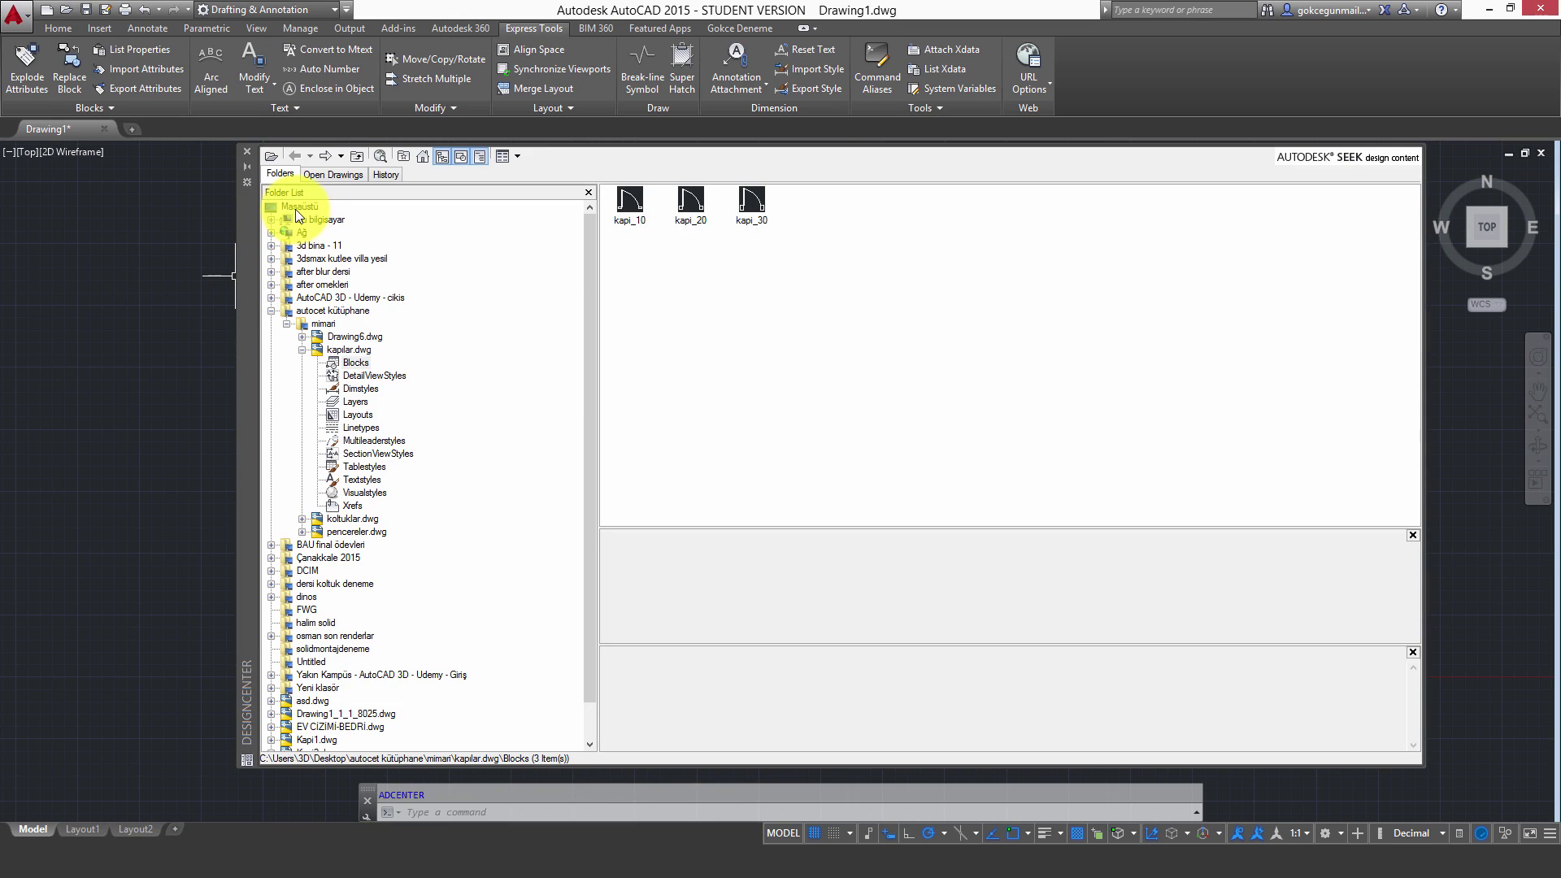
click(270, 310)
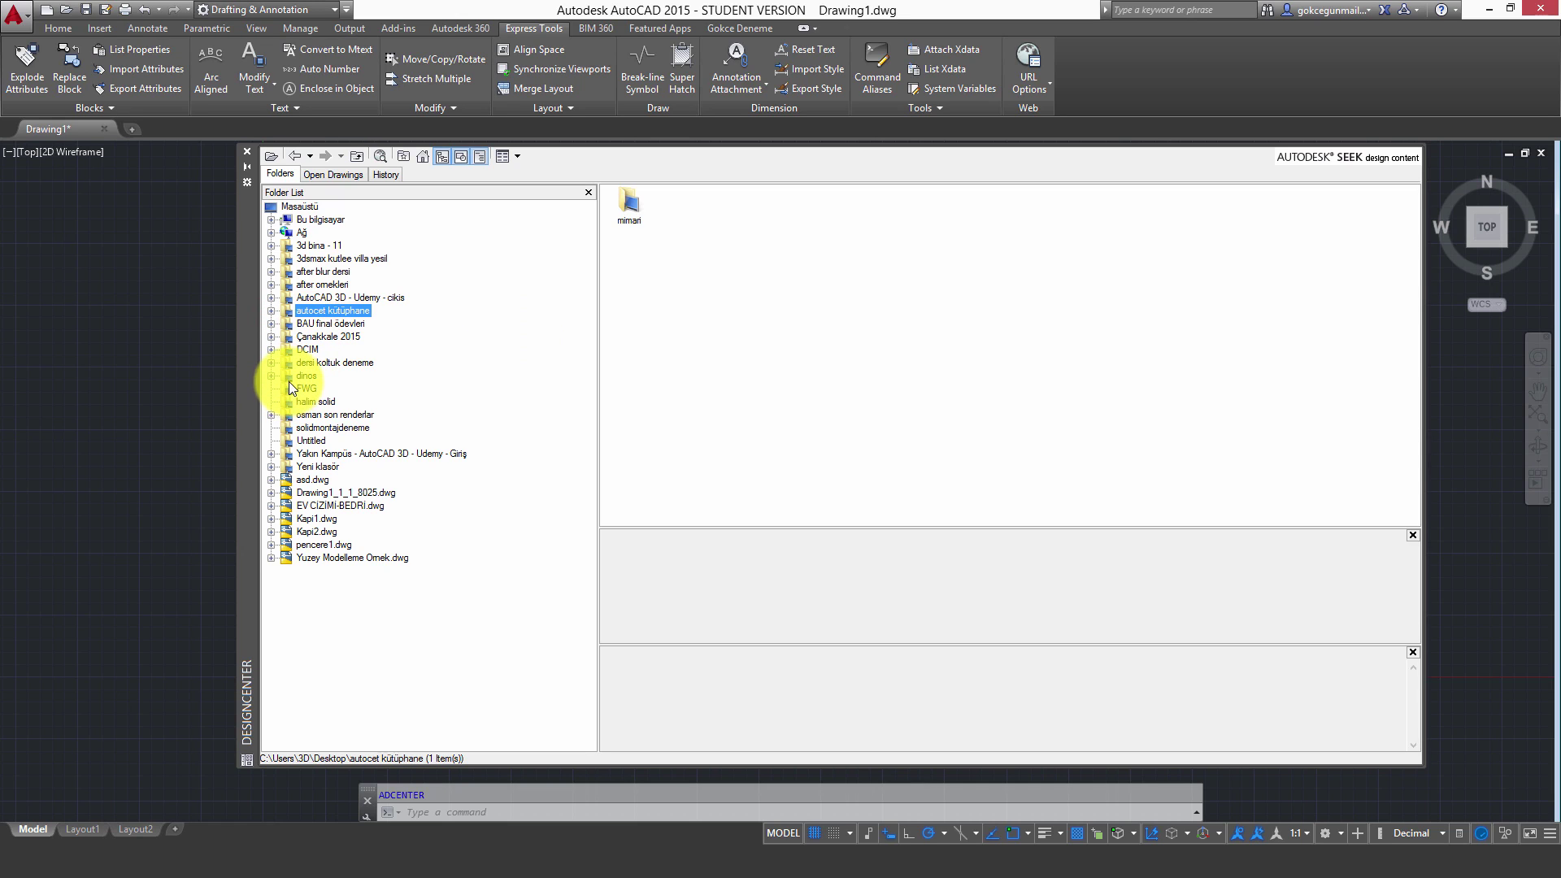
click(309, 544)
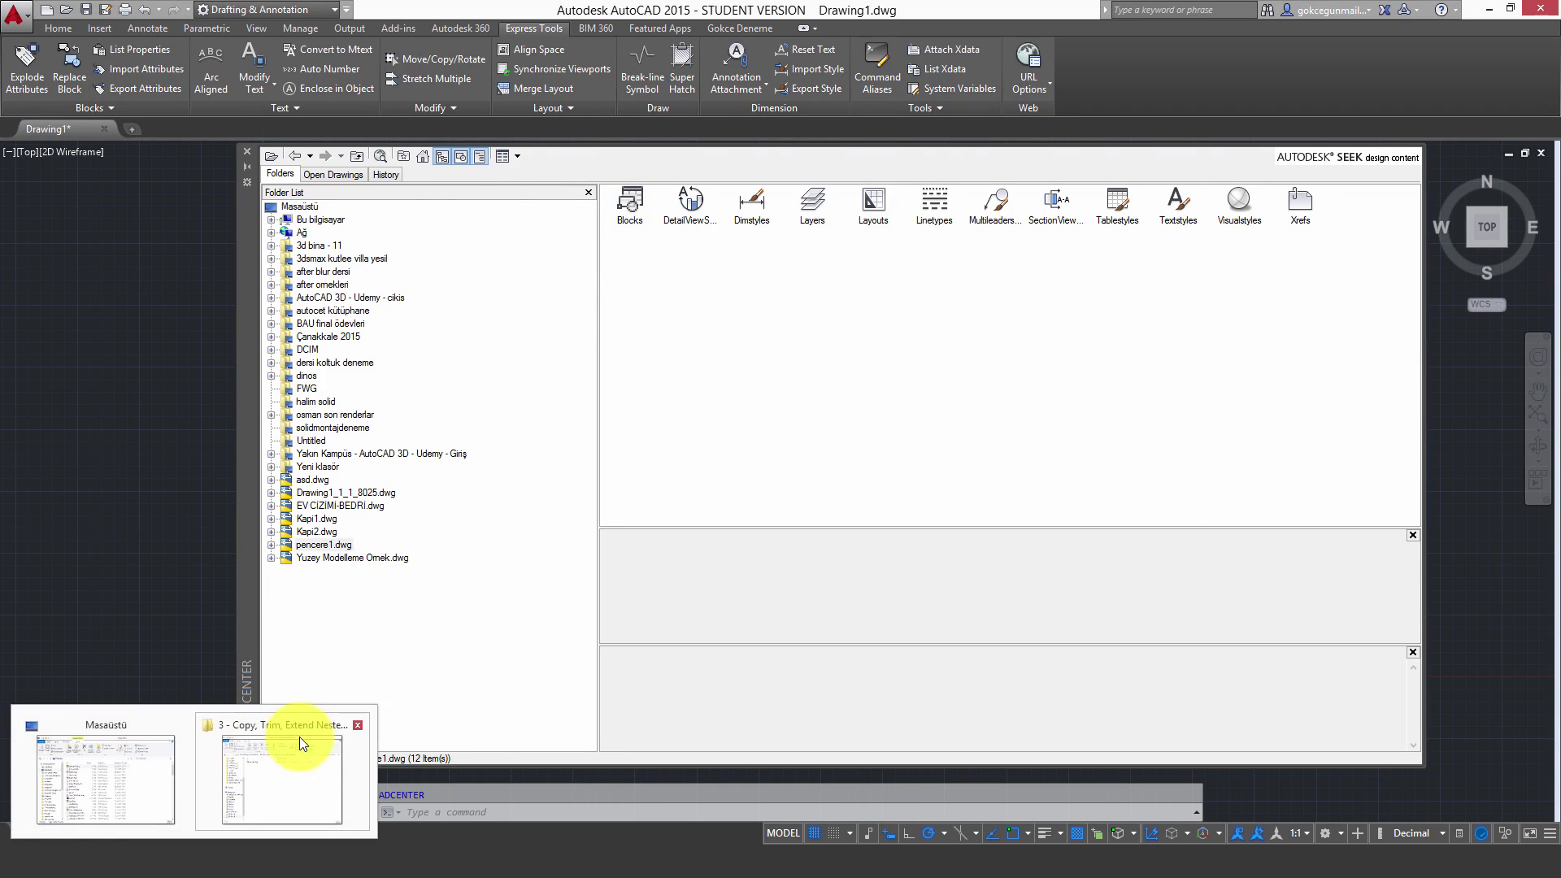
click(299, 737)
click(649, 216)
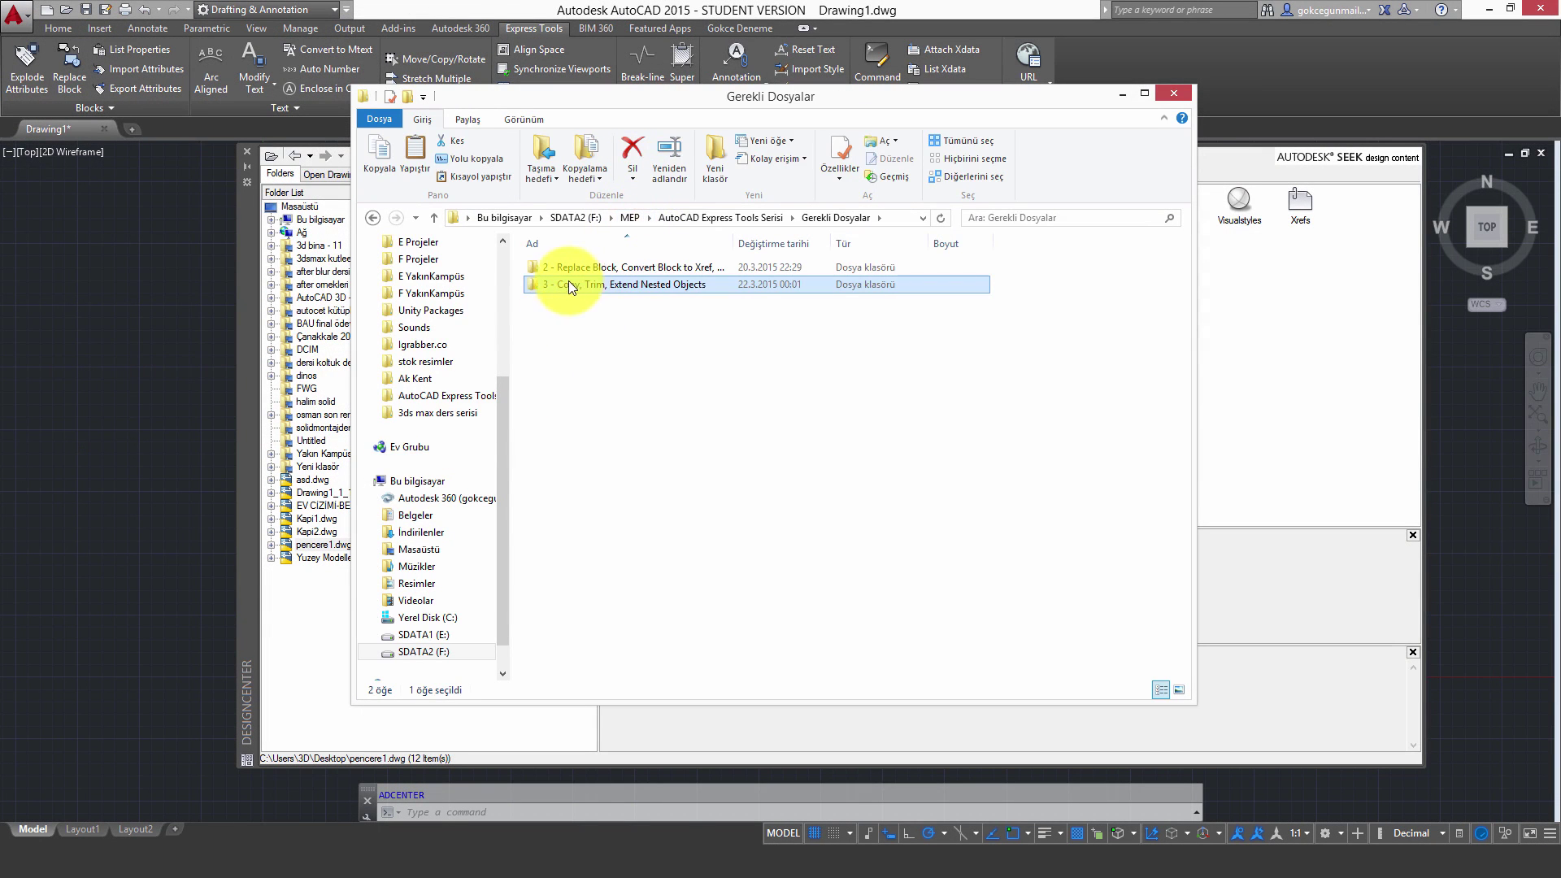
click(1281, 436)
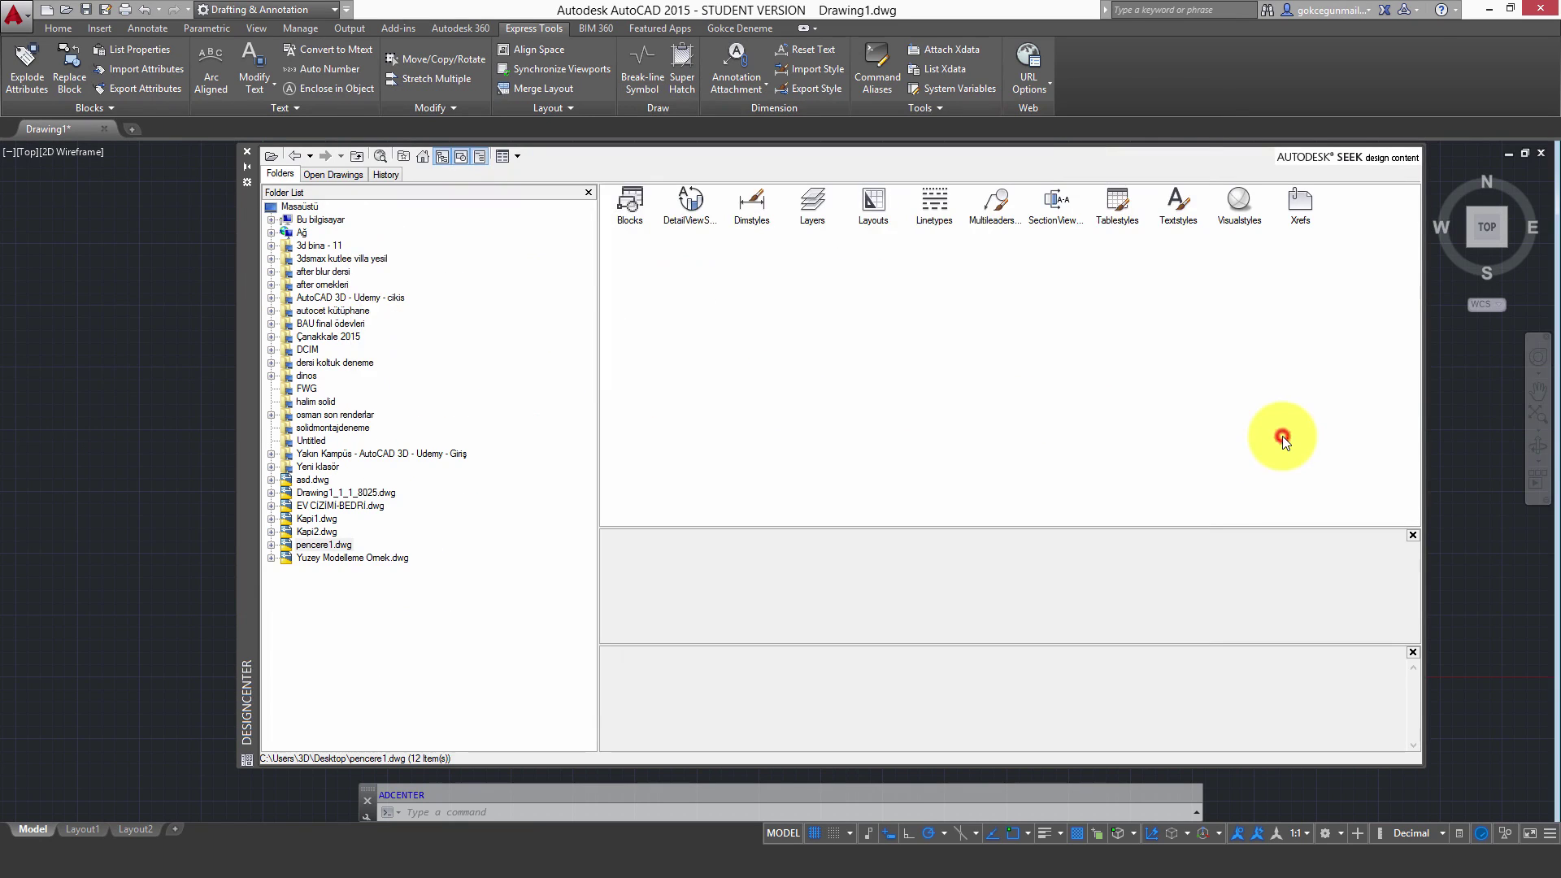
double_click(629, 202)
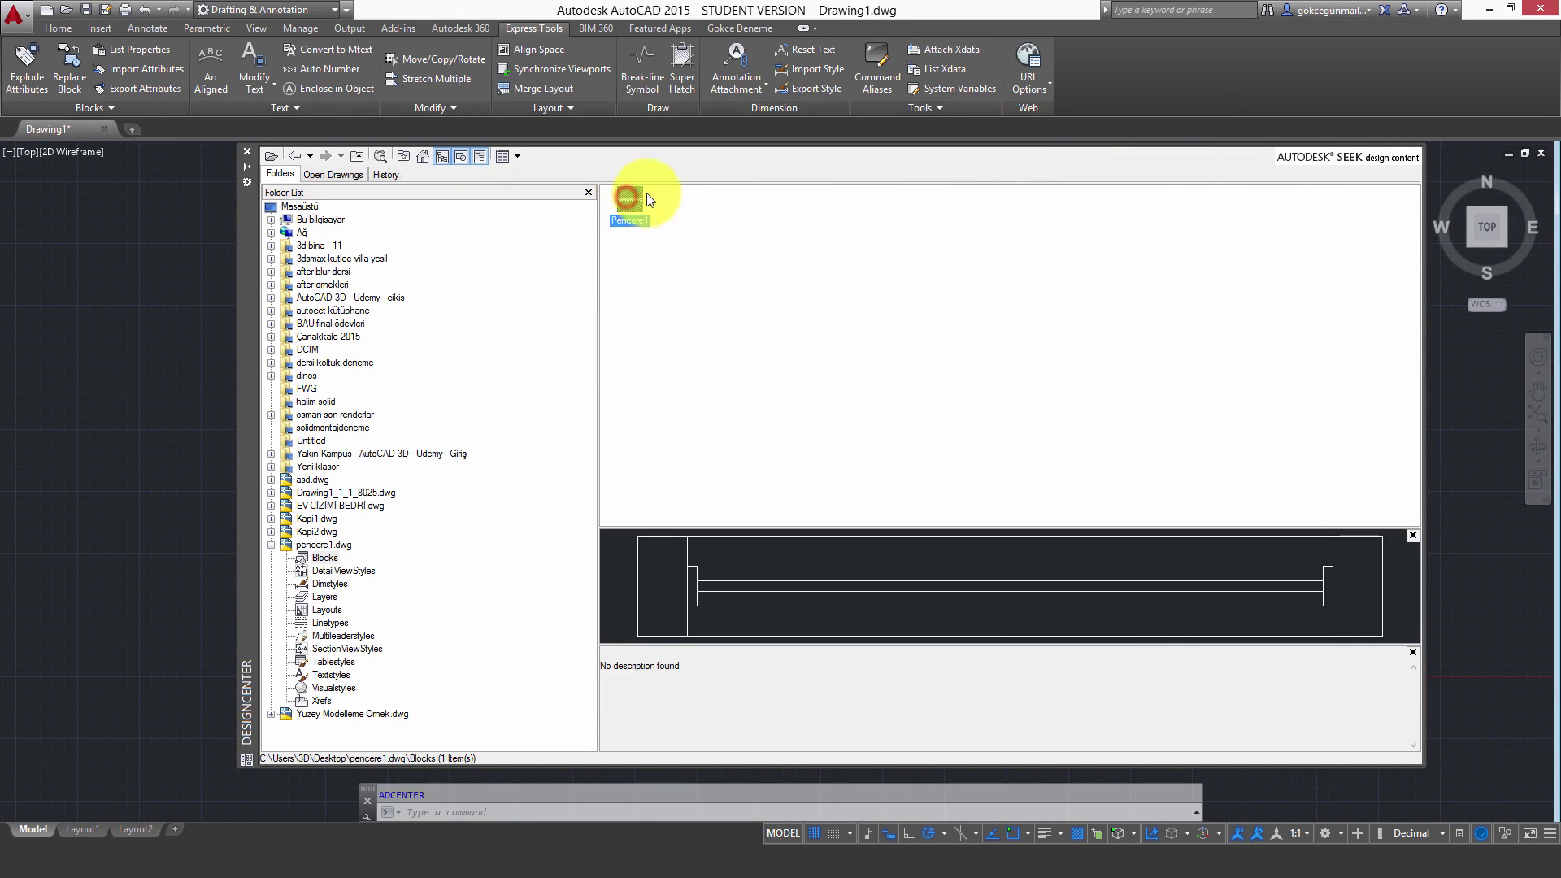
Drag the Pencere1 block into the drawing and move its insertion point to 0,0
drag(626, 199, 209, 324)
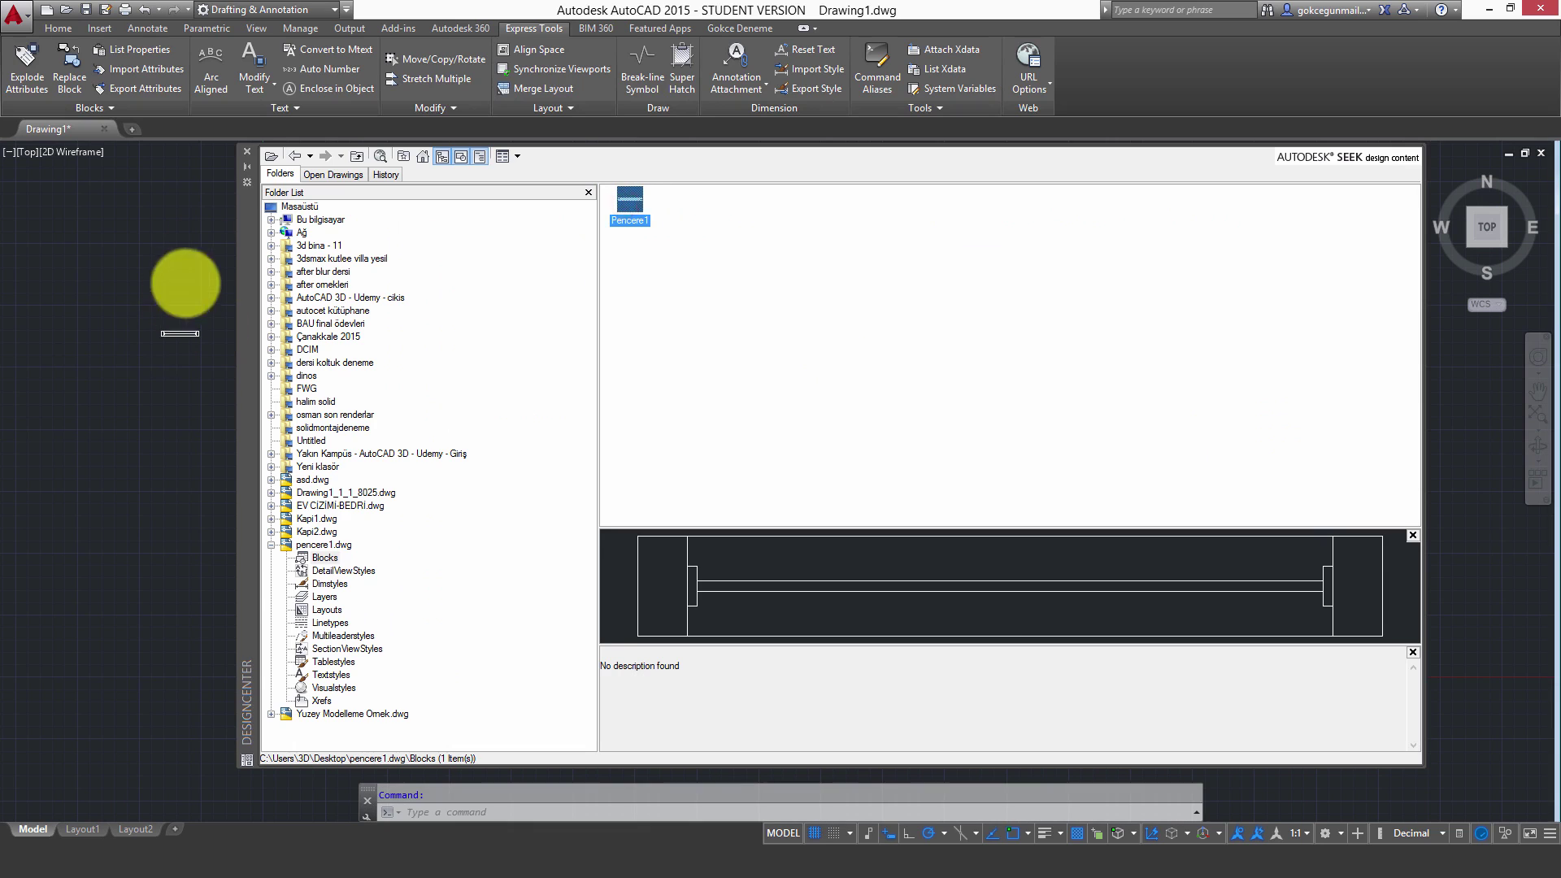
click(247, 152)
click(218, 325)
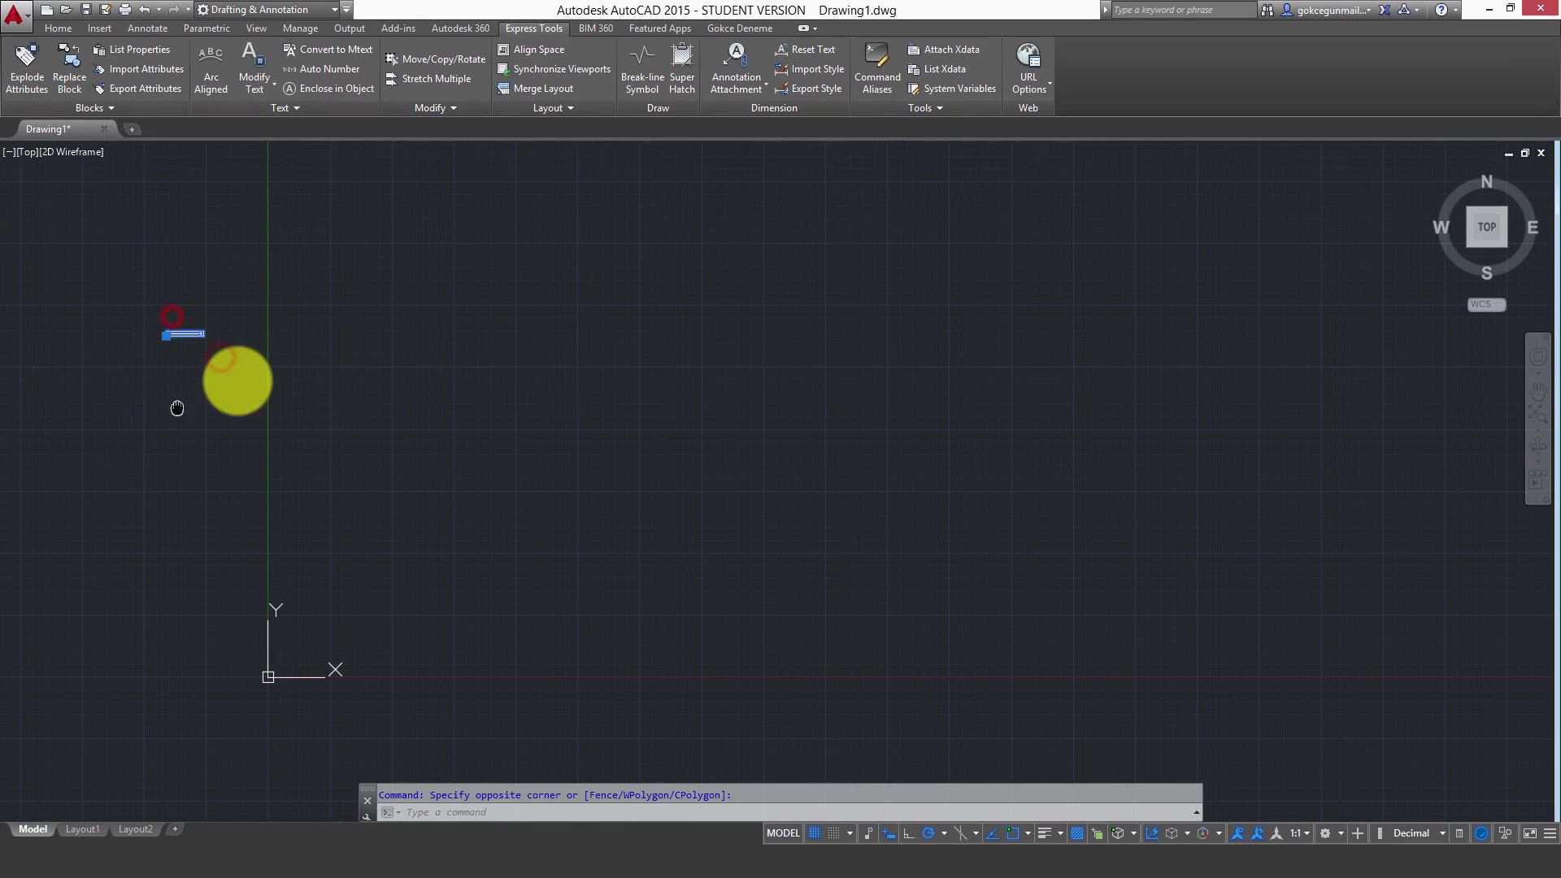
scroll(244, 358, up, 2)
click(307, 223)
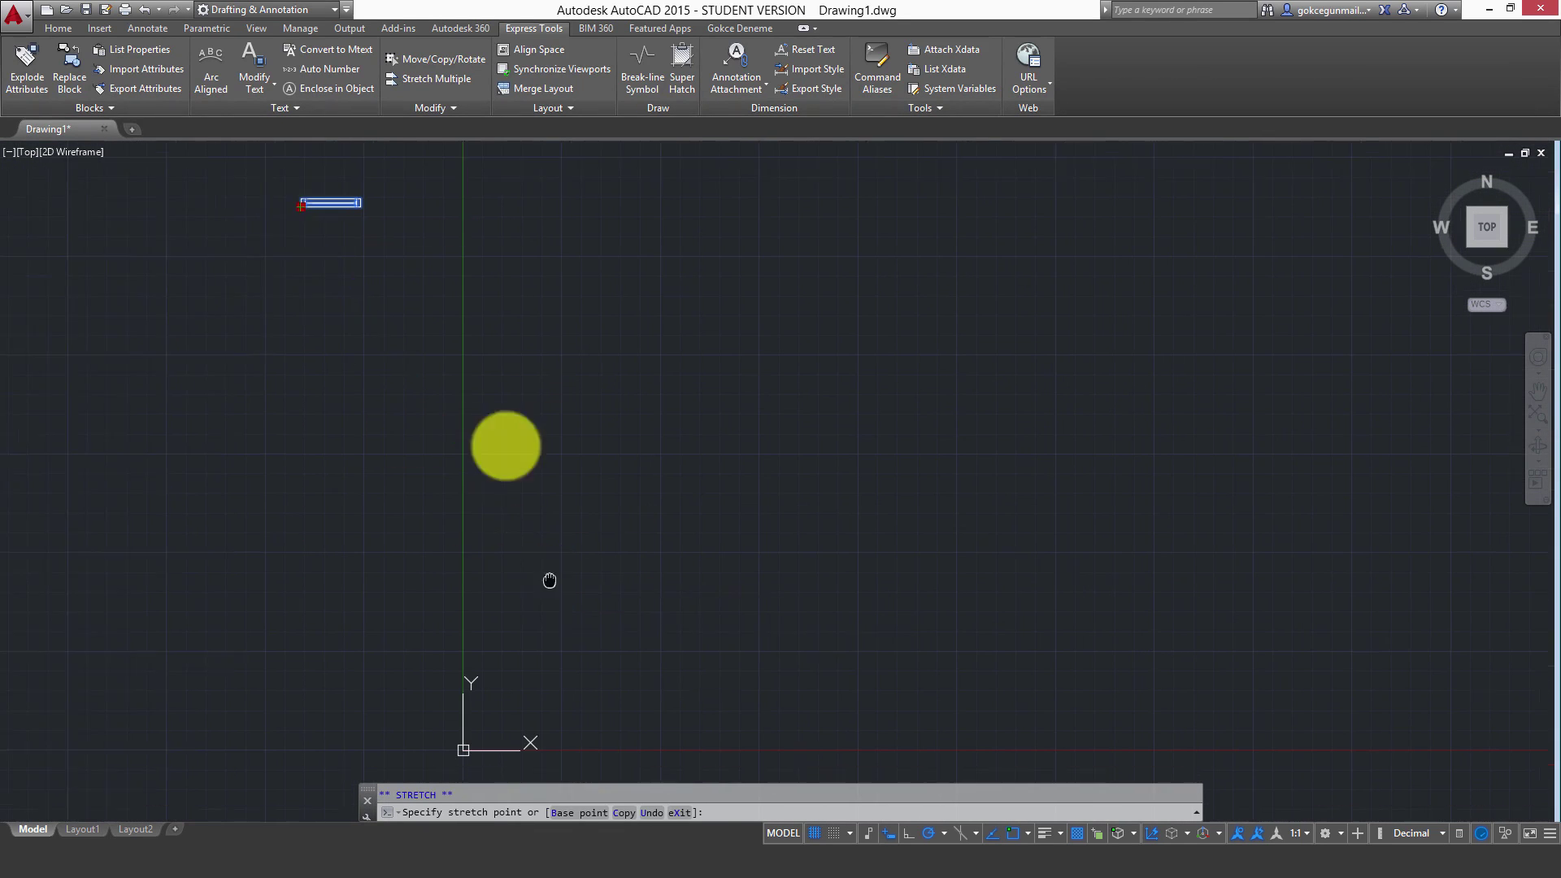
middle_drag(462, 775, 393, 447)
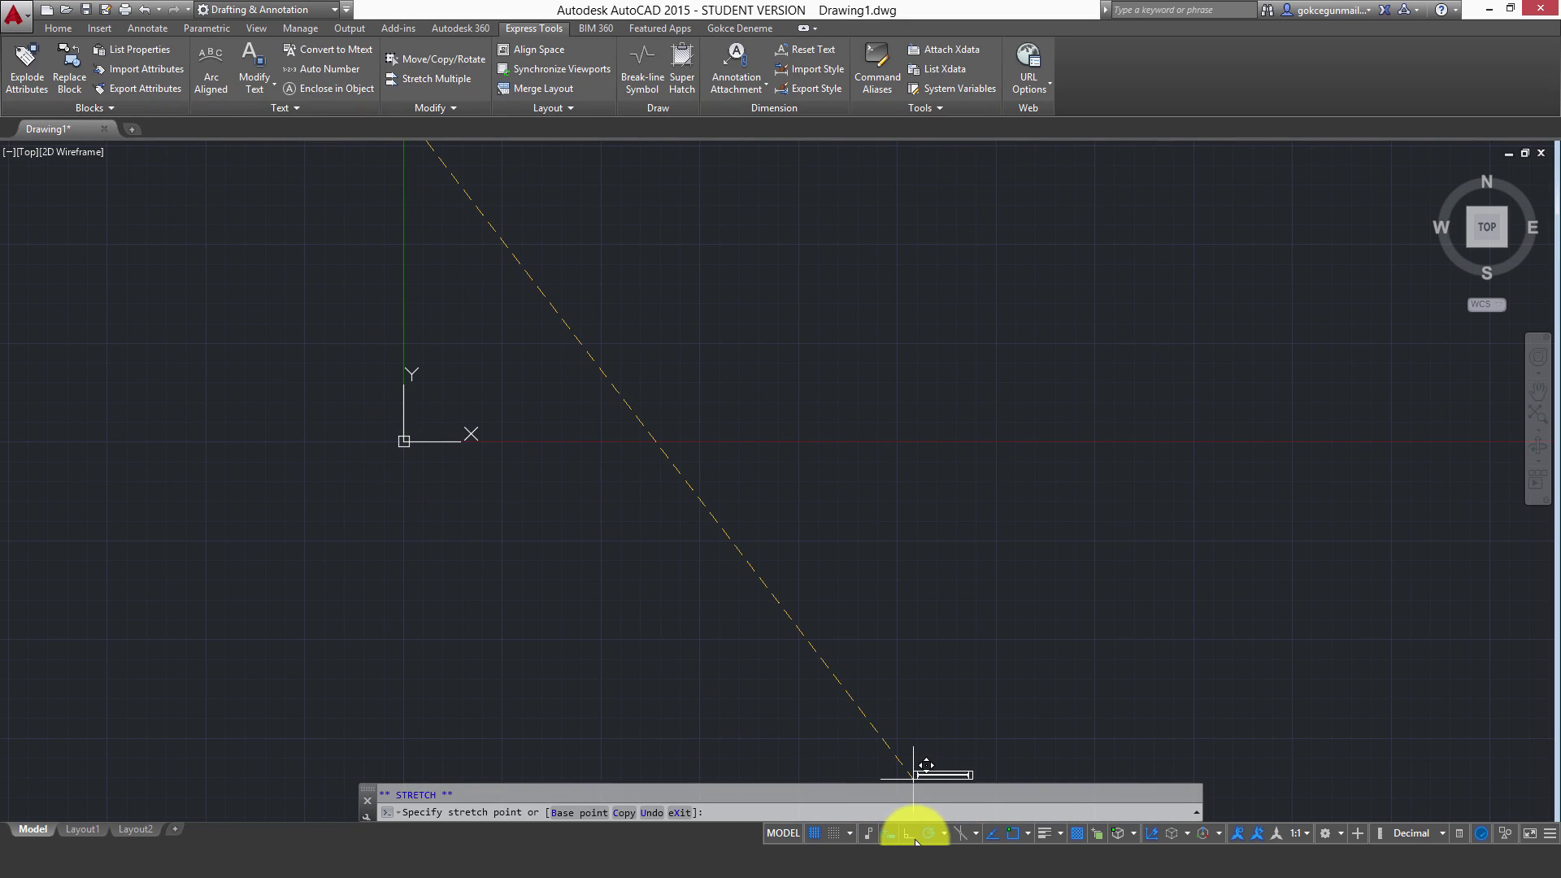
text(0,0)
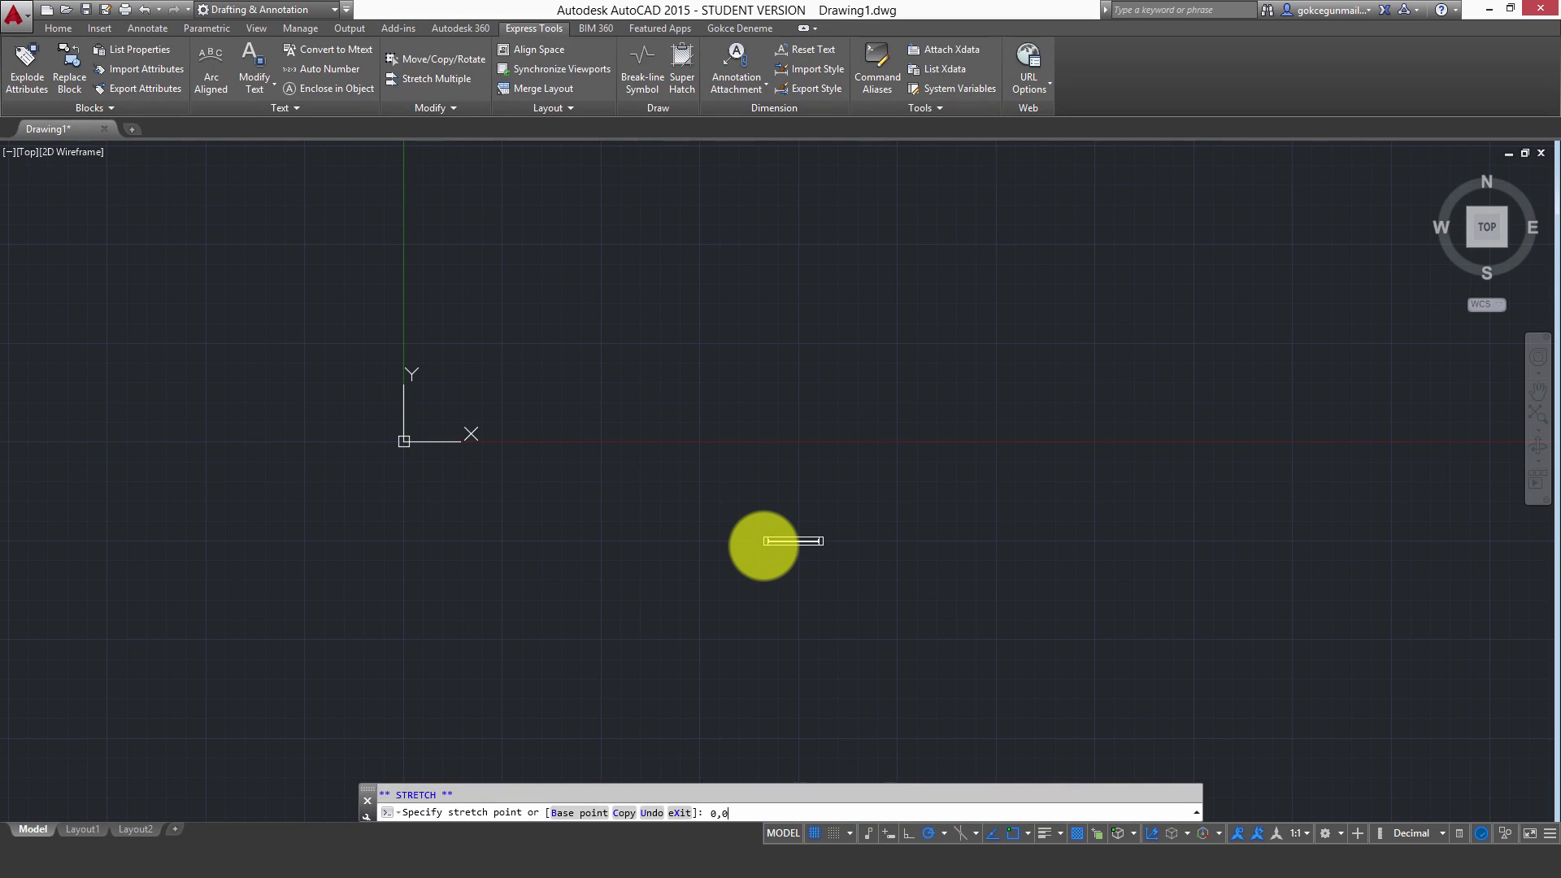
key(Return)
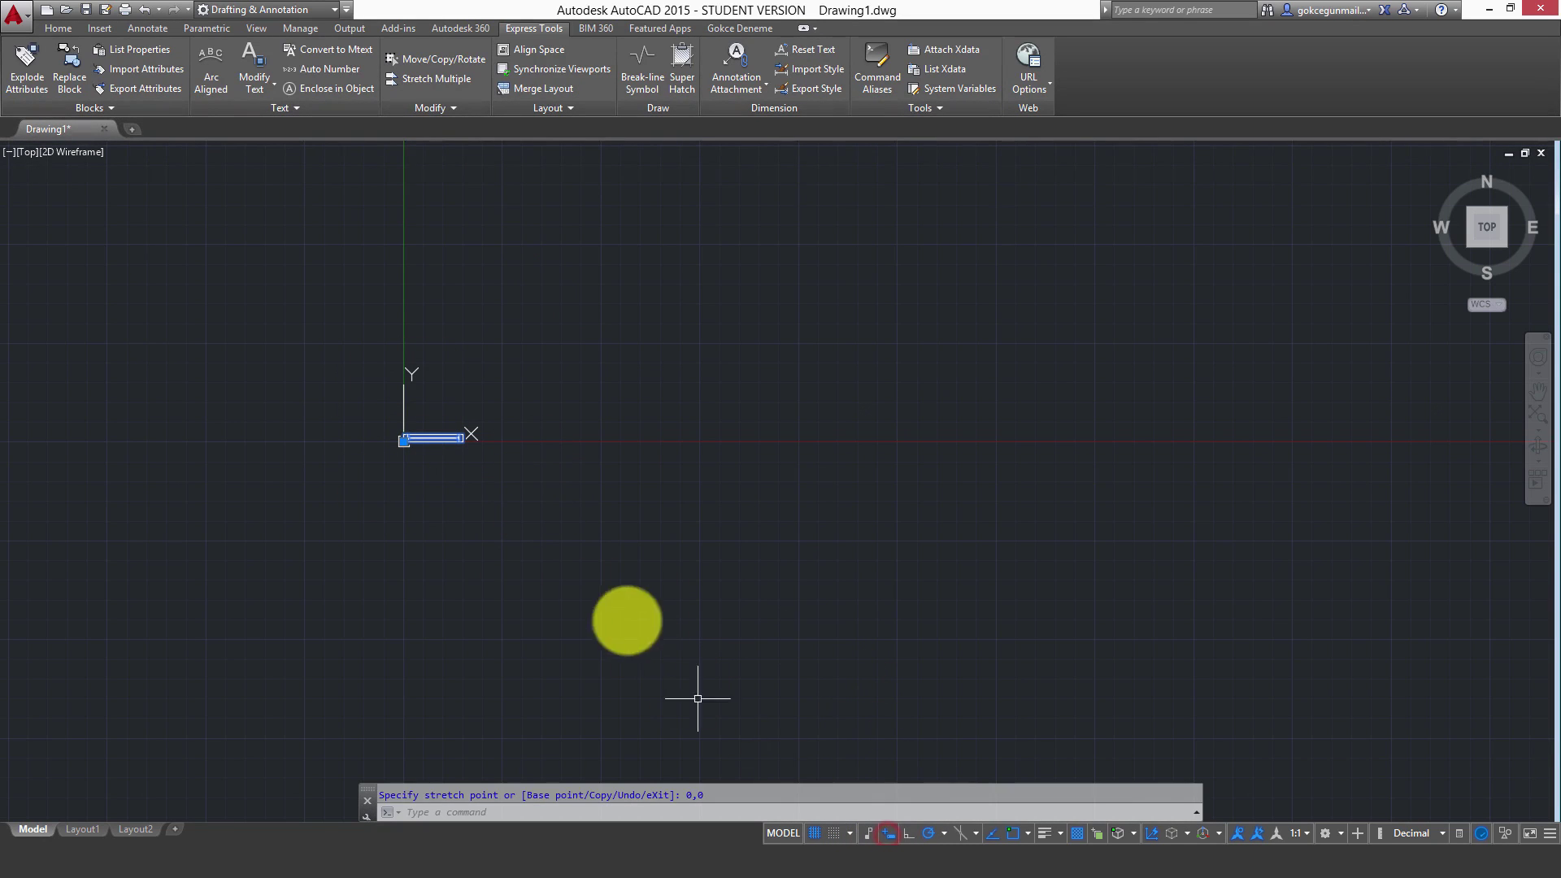
scroll(524, 455, up, 4)
Zoom extents to fit the window block and expand the Express Tools Blocks panel
middle_click(510, 360)
middle_click(511, 360)
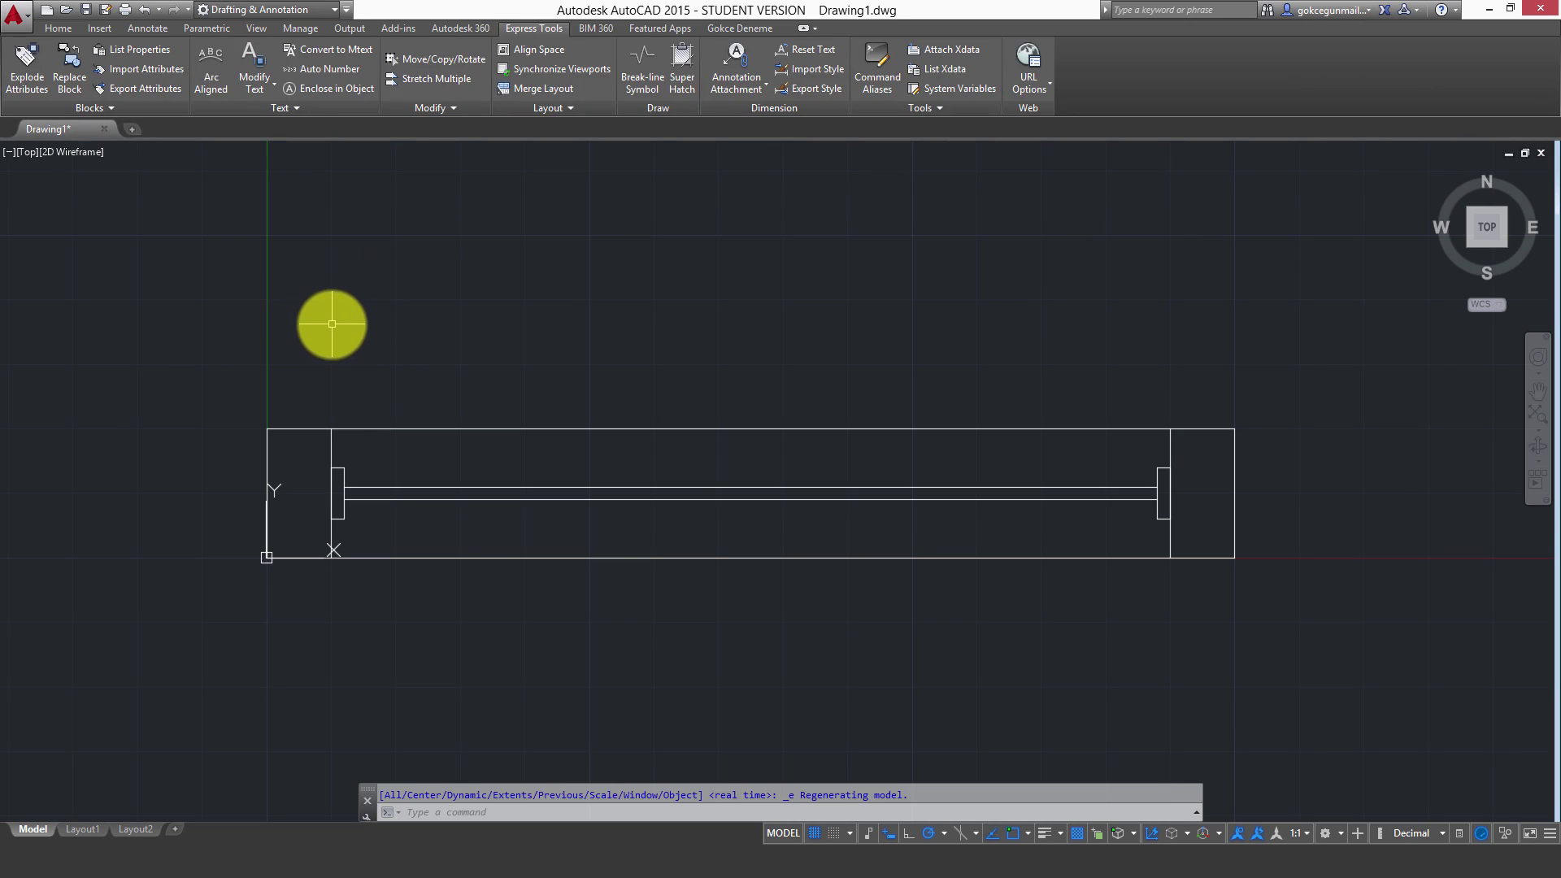
click(130, 106)
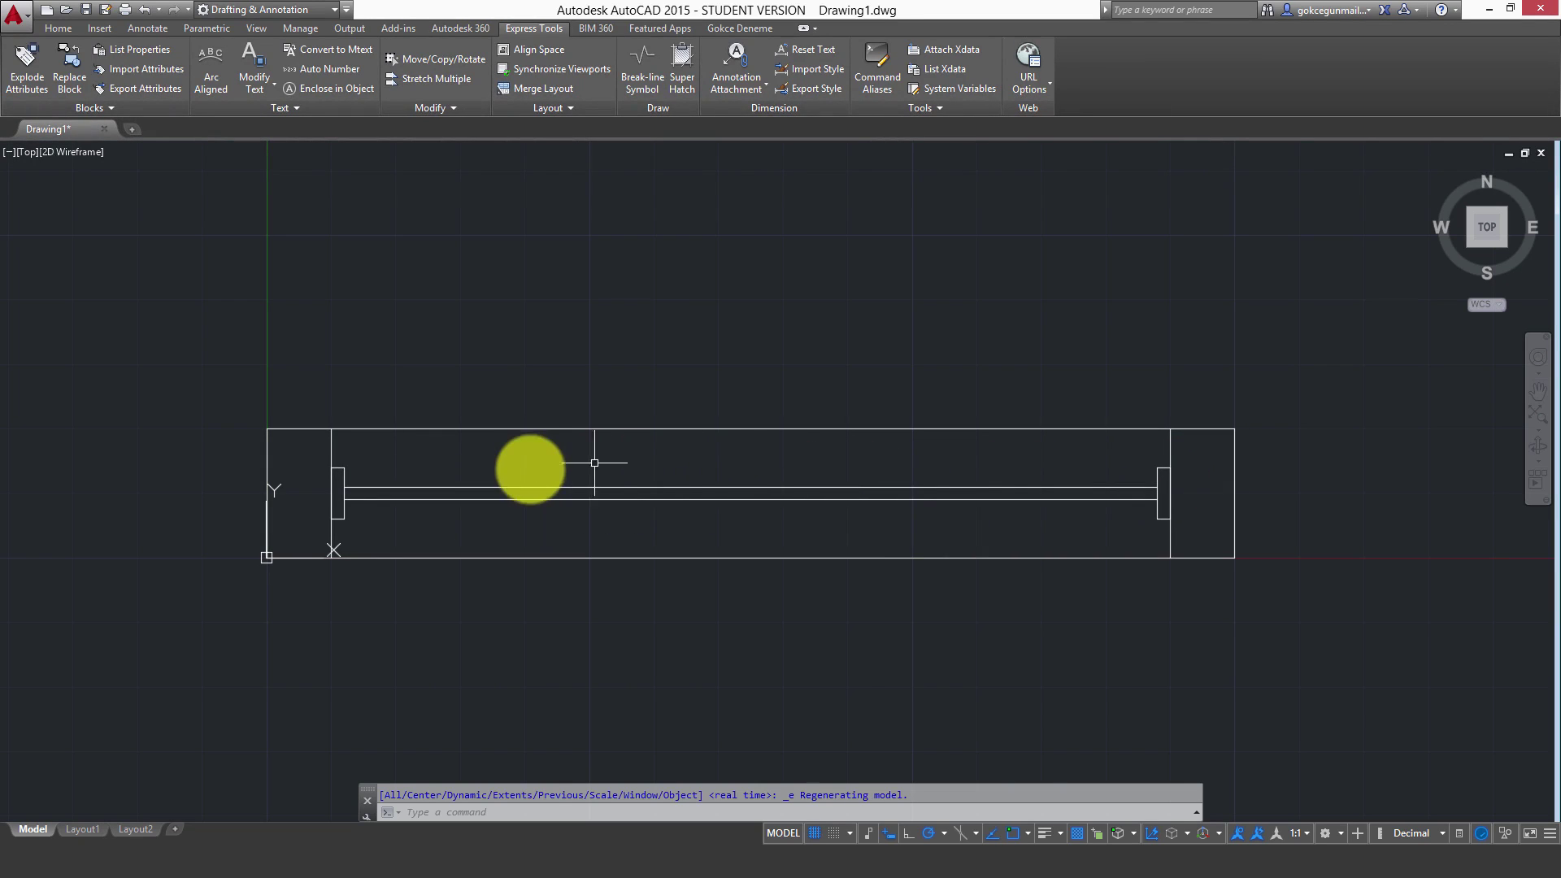
click(339, 469)
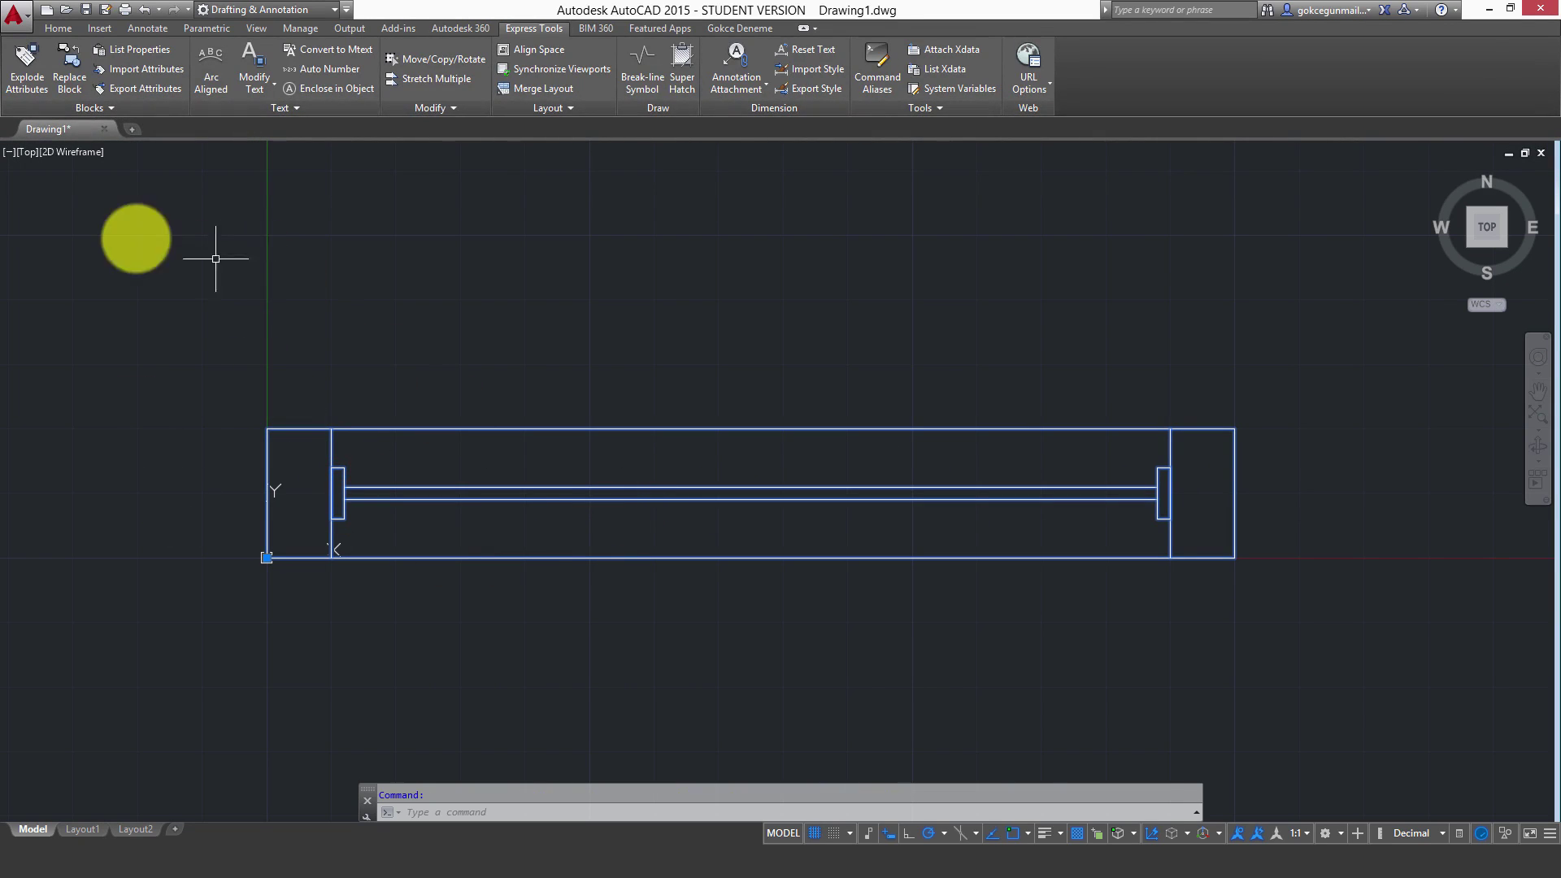
key(Escape)
click(105, 108)
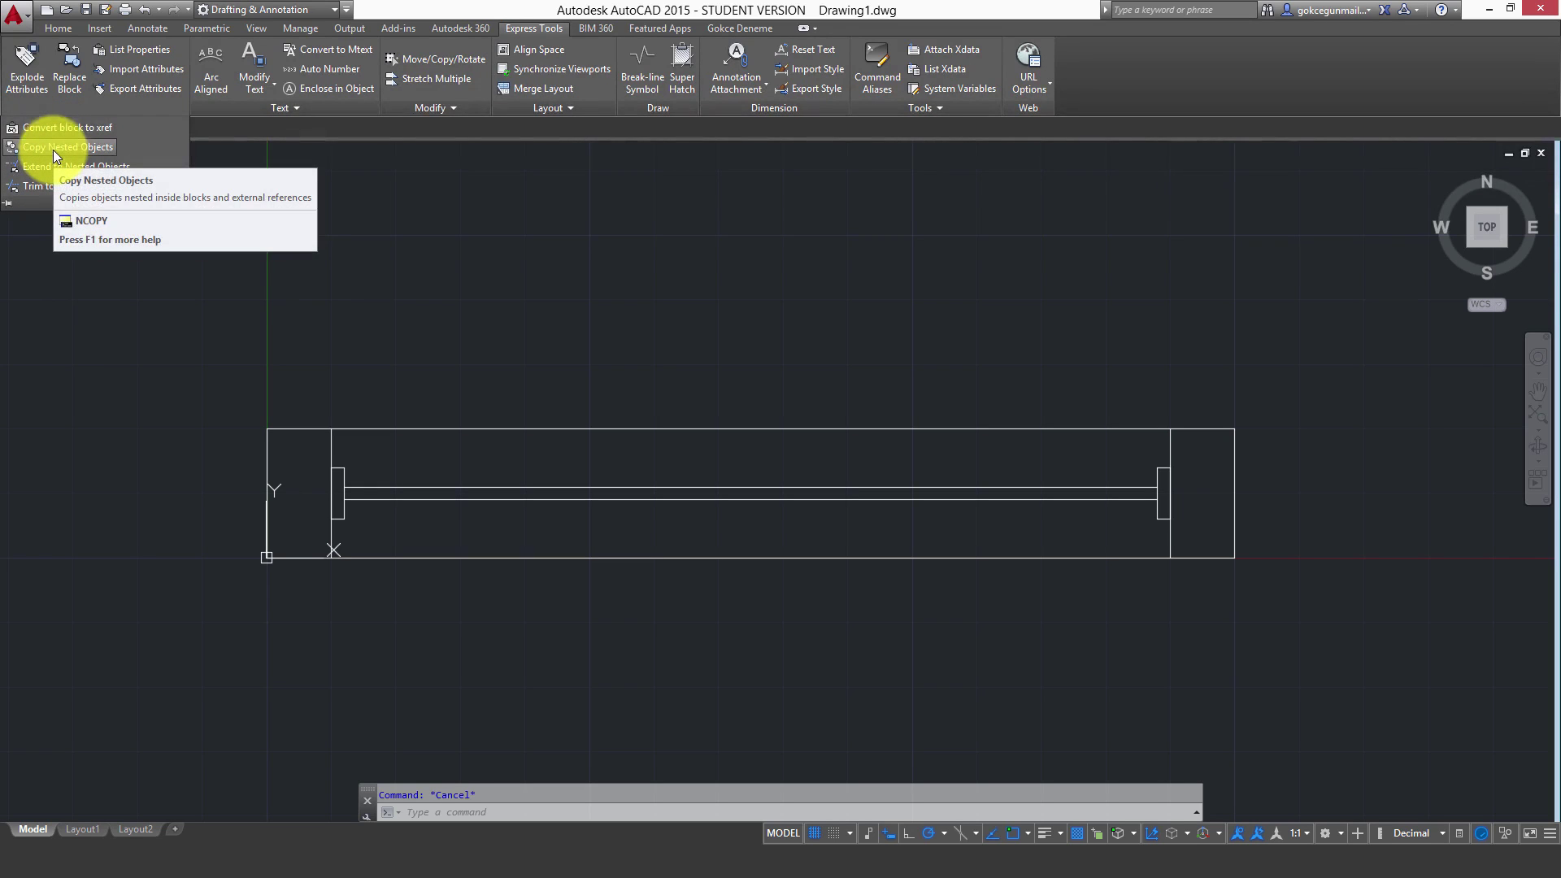
Copy the inner bar's two lines and both end caps out of the block, 20 units upward
click(50, 149)
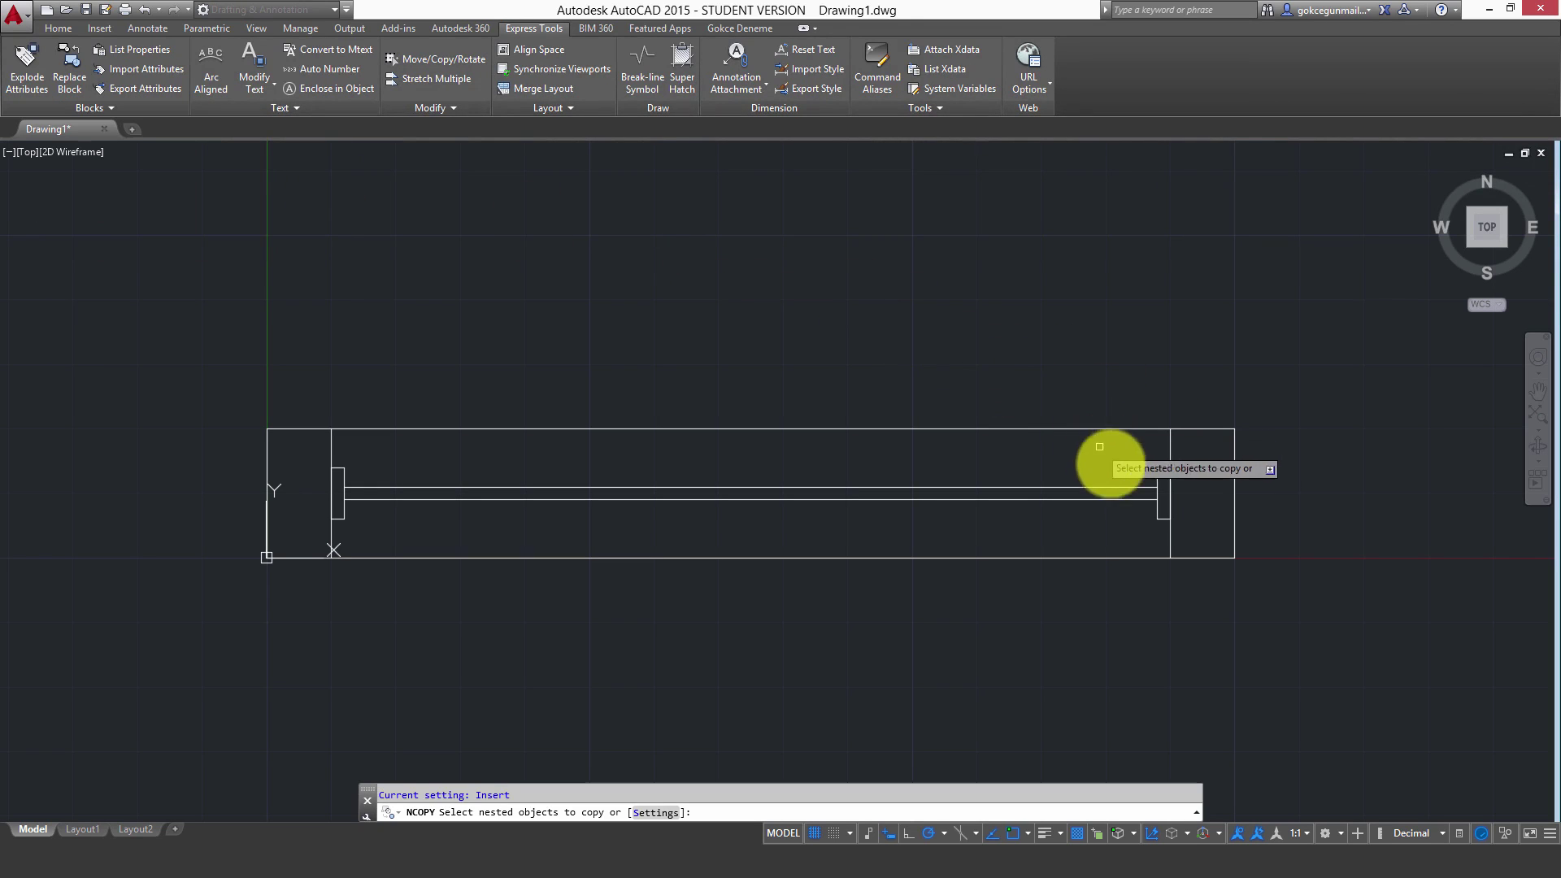
click(1053, 486)
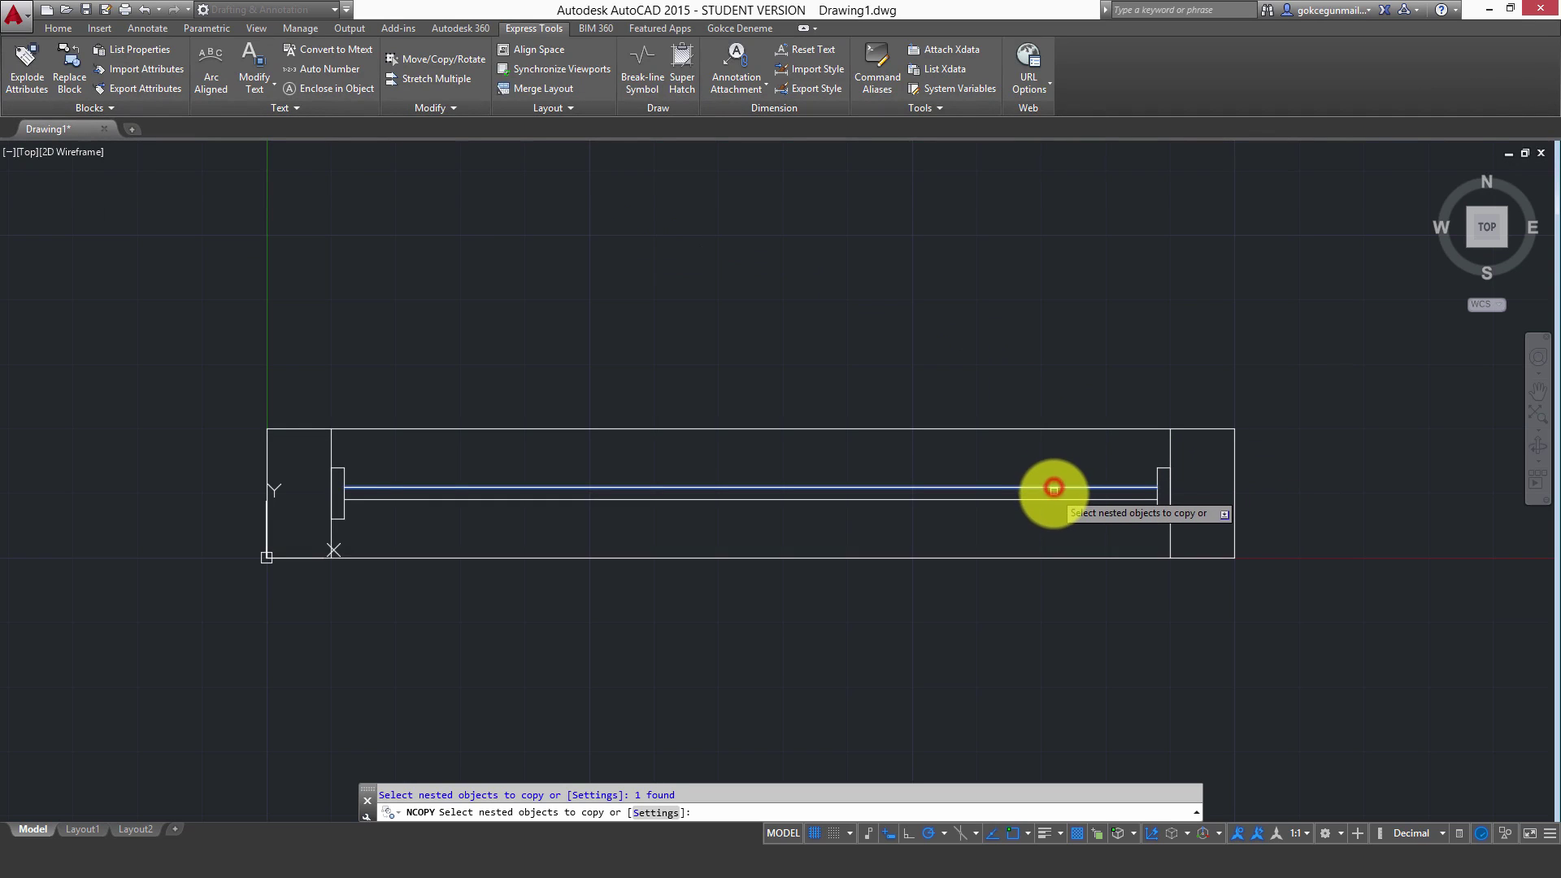
click(1132, 500)
click(1156, 472)
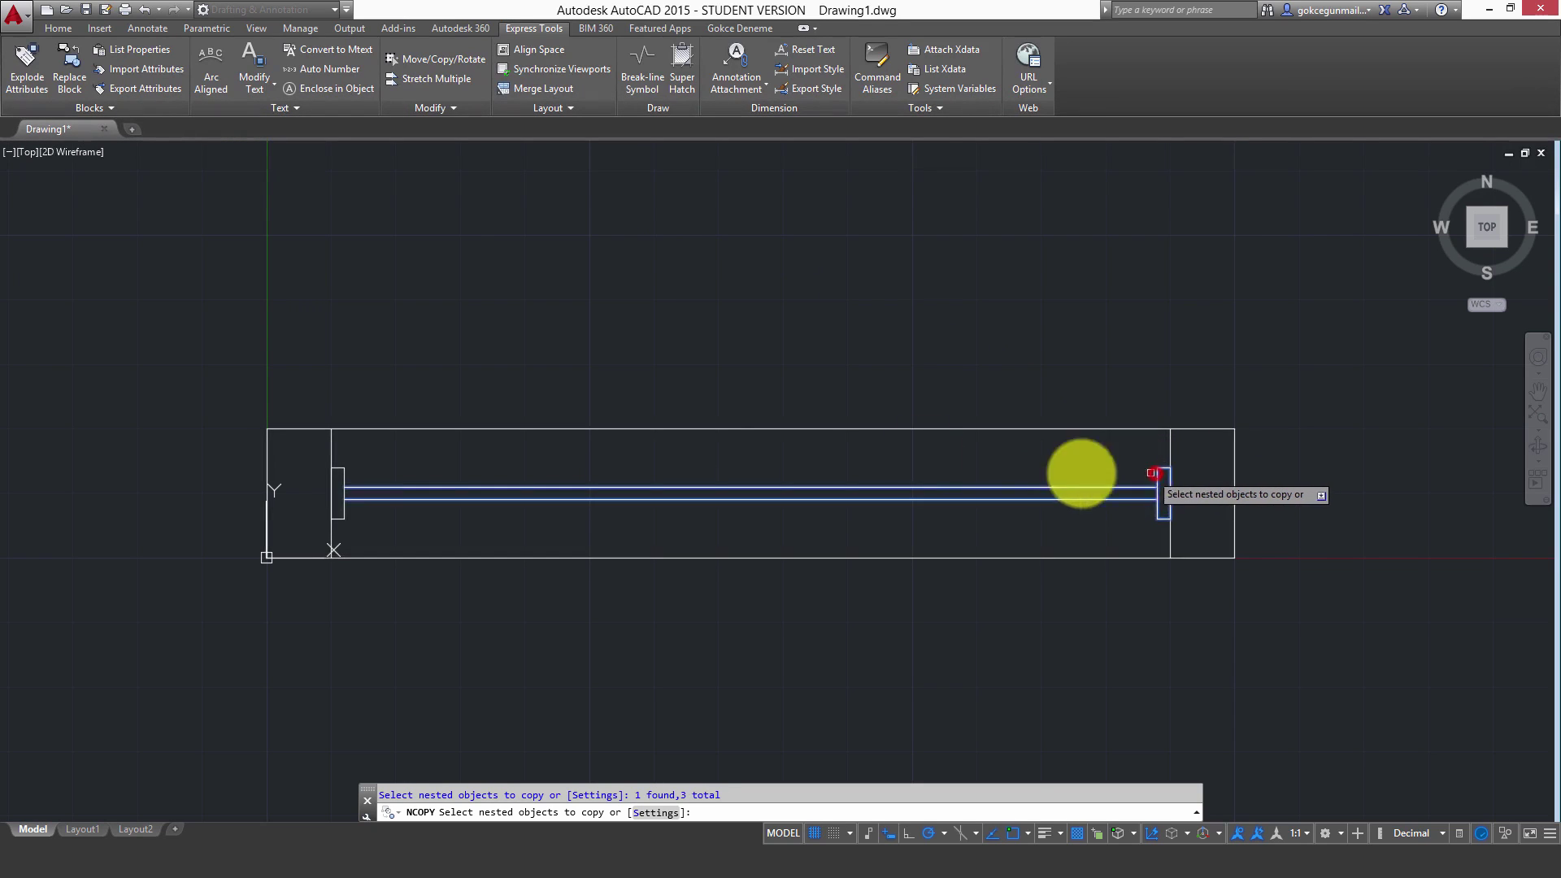
click(344, 476)
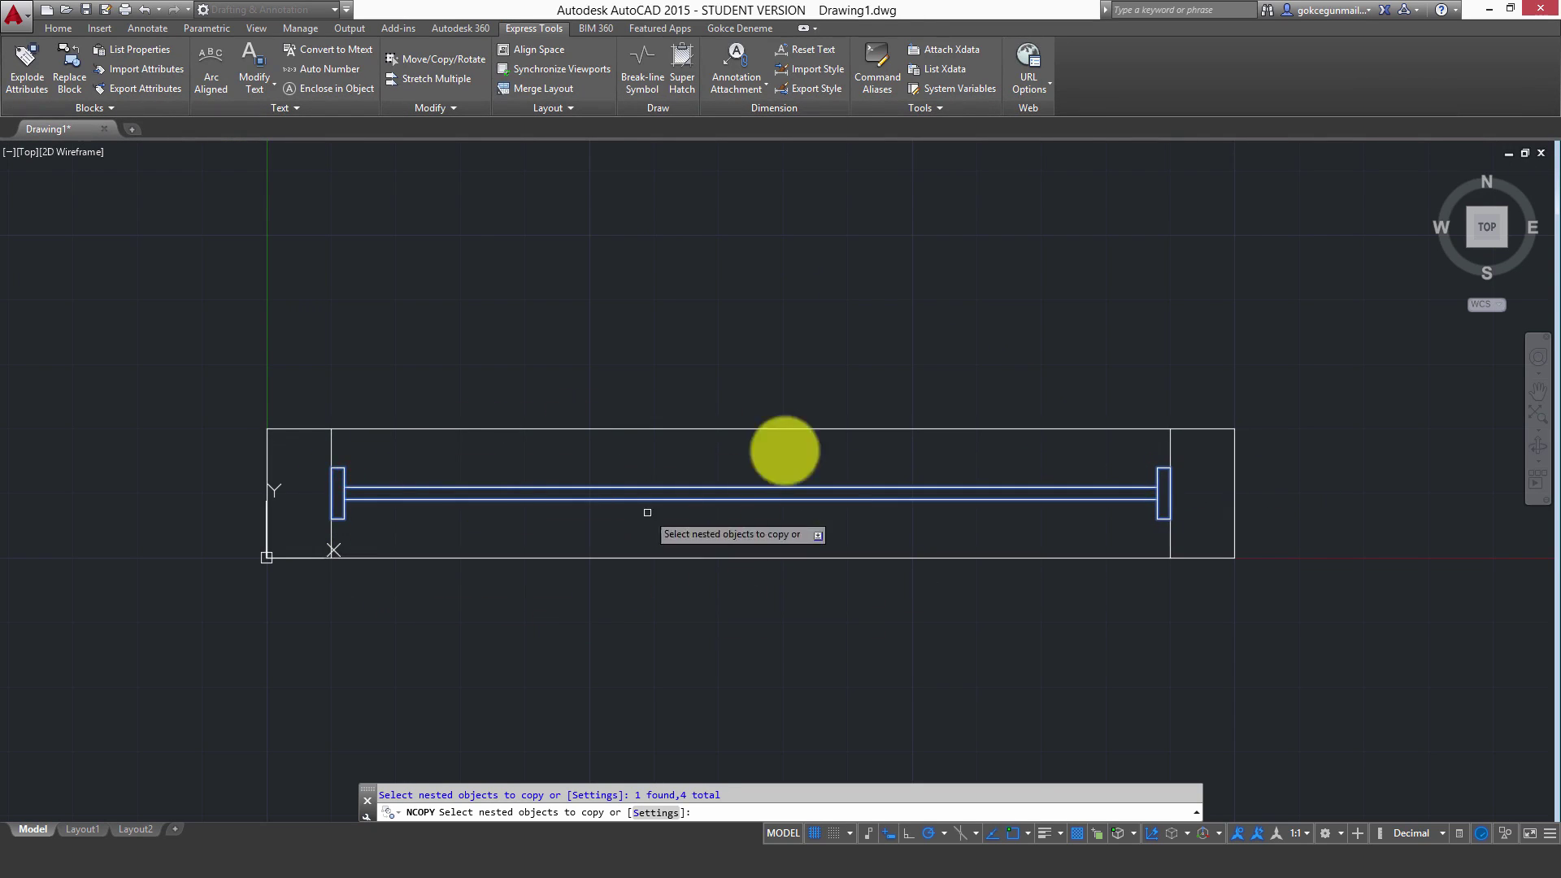
right_click(830, 366)
click(877, 378)
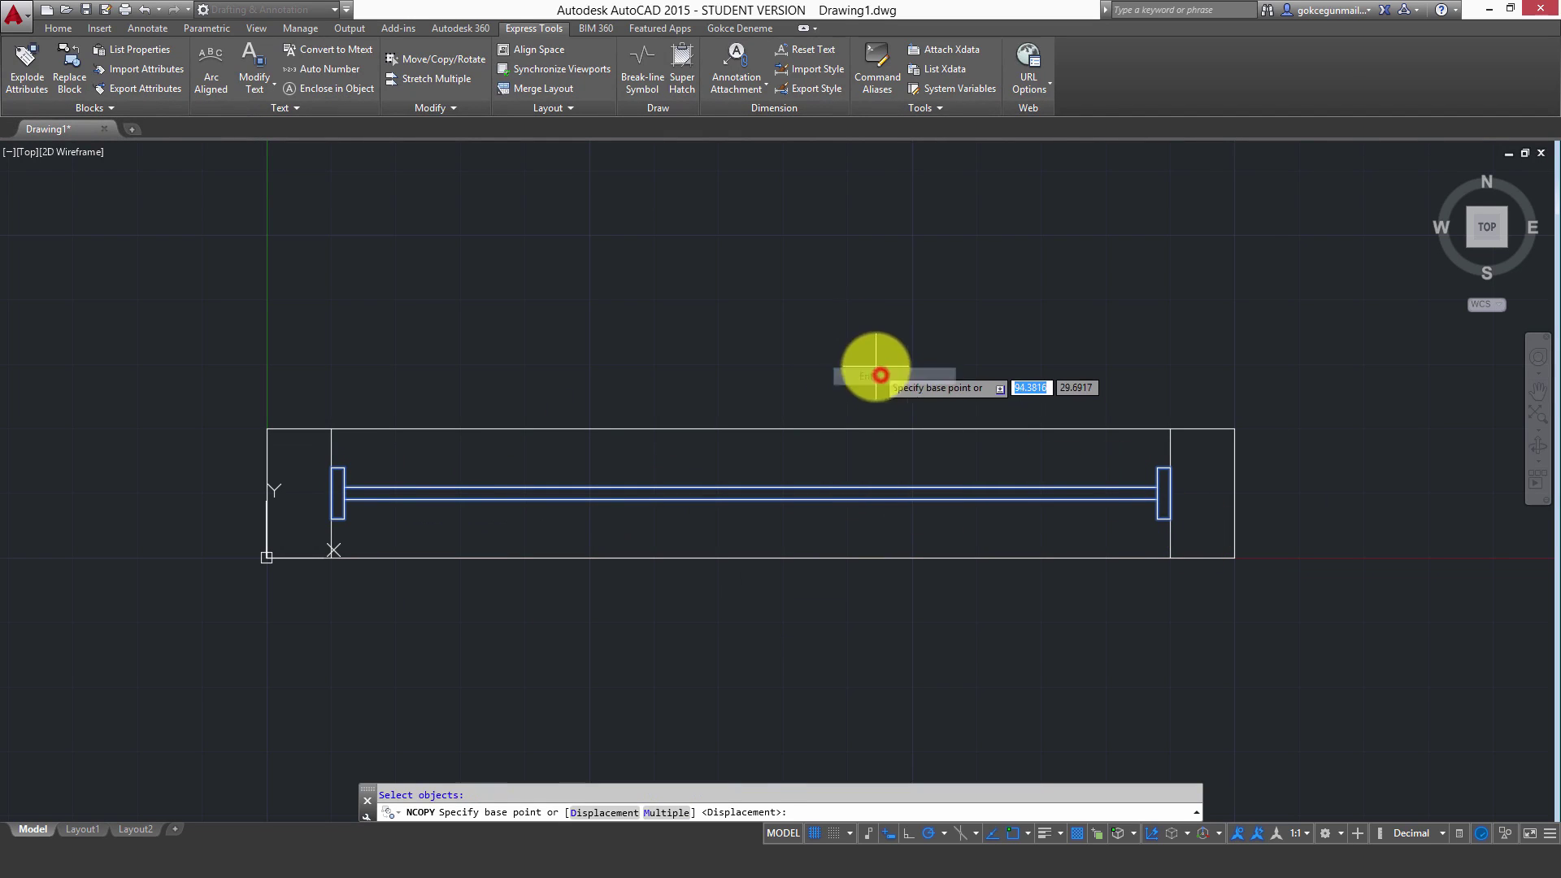
click(1325, 451)
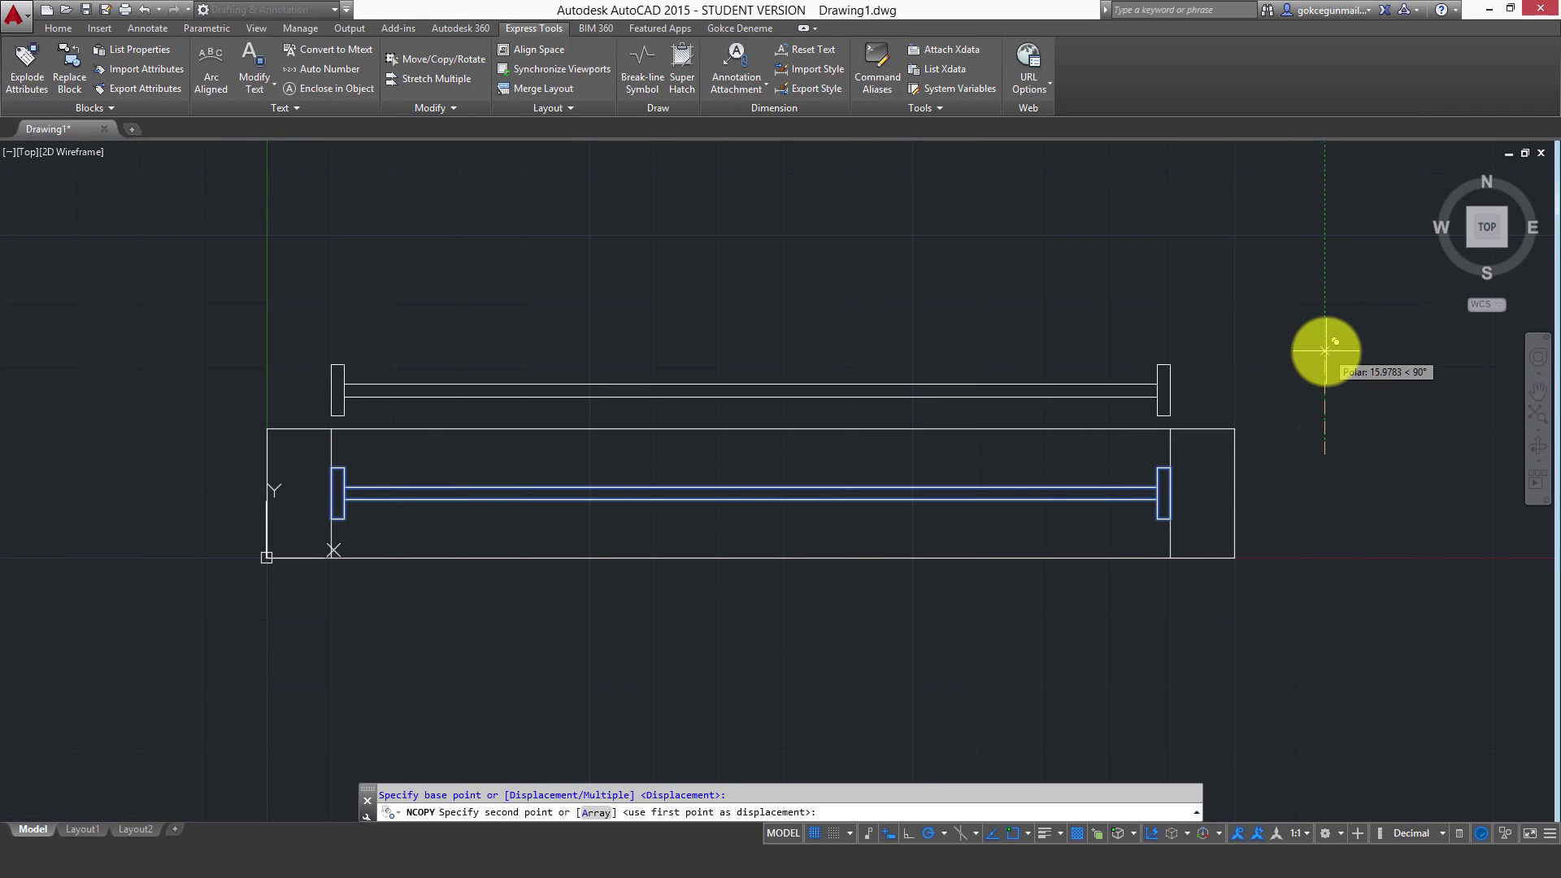
text(20)
key(Return)
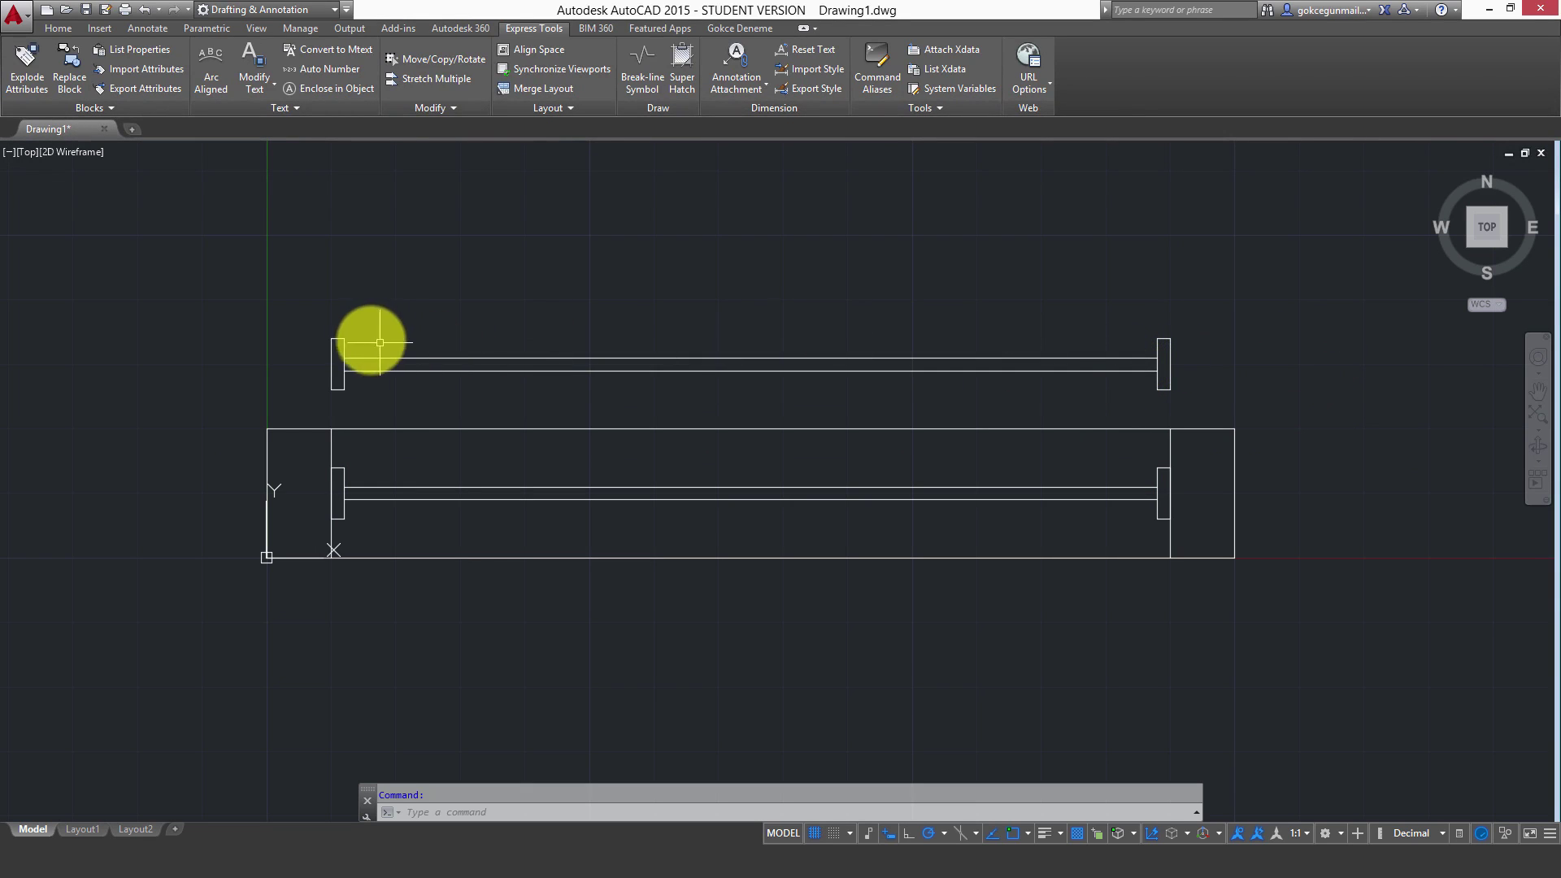
click(377, 428)
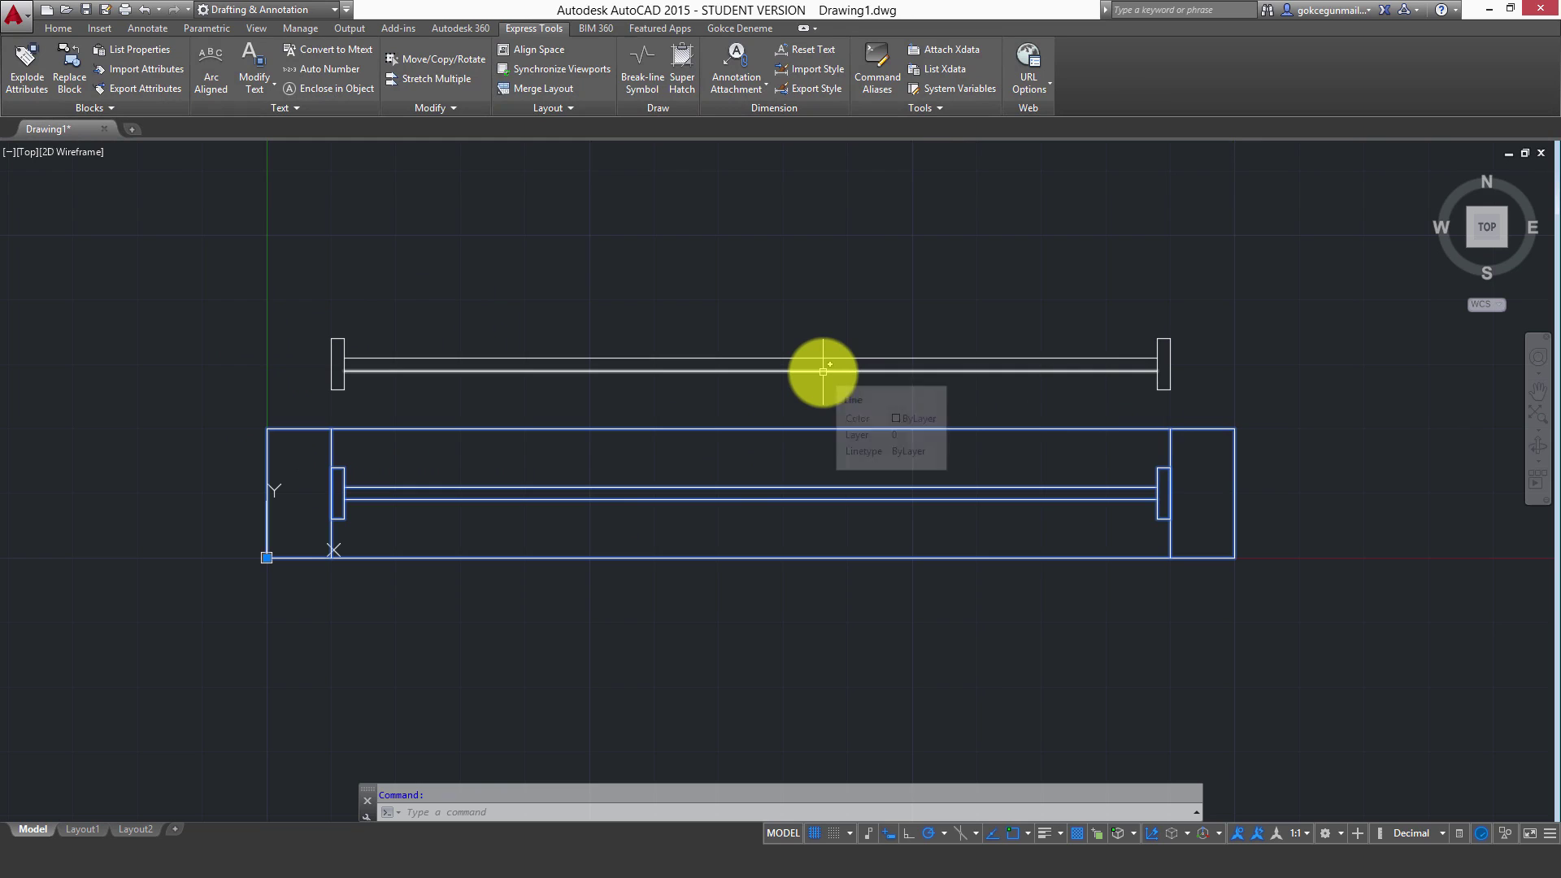
click(214, 284)
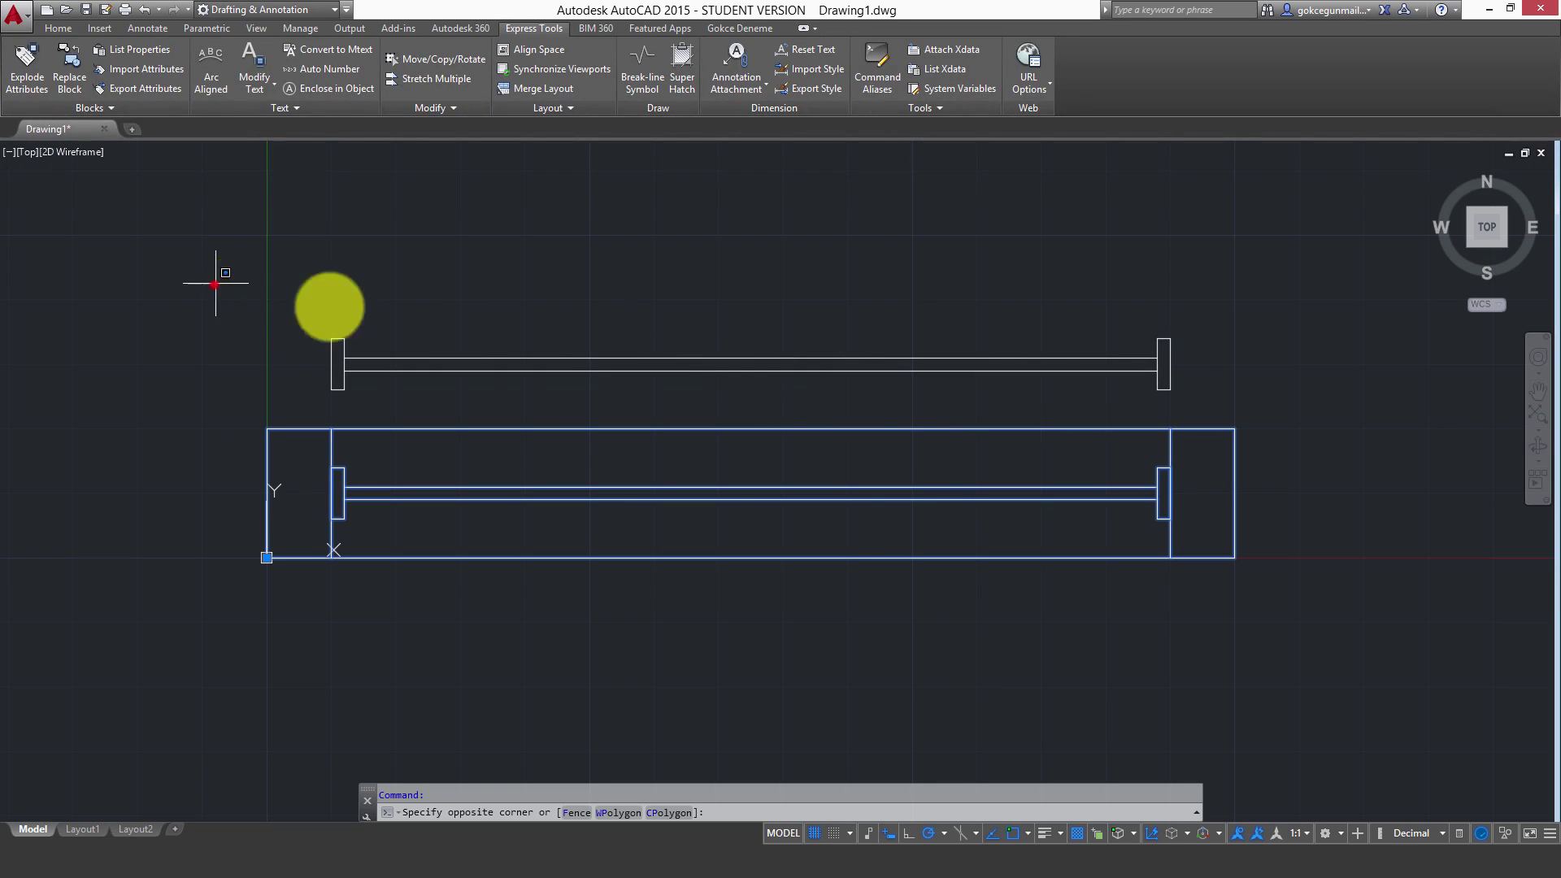
click(1253, 401)
key(Escape)
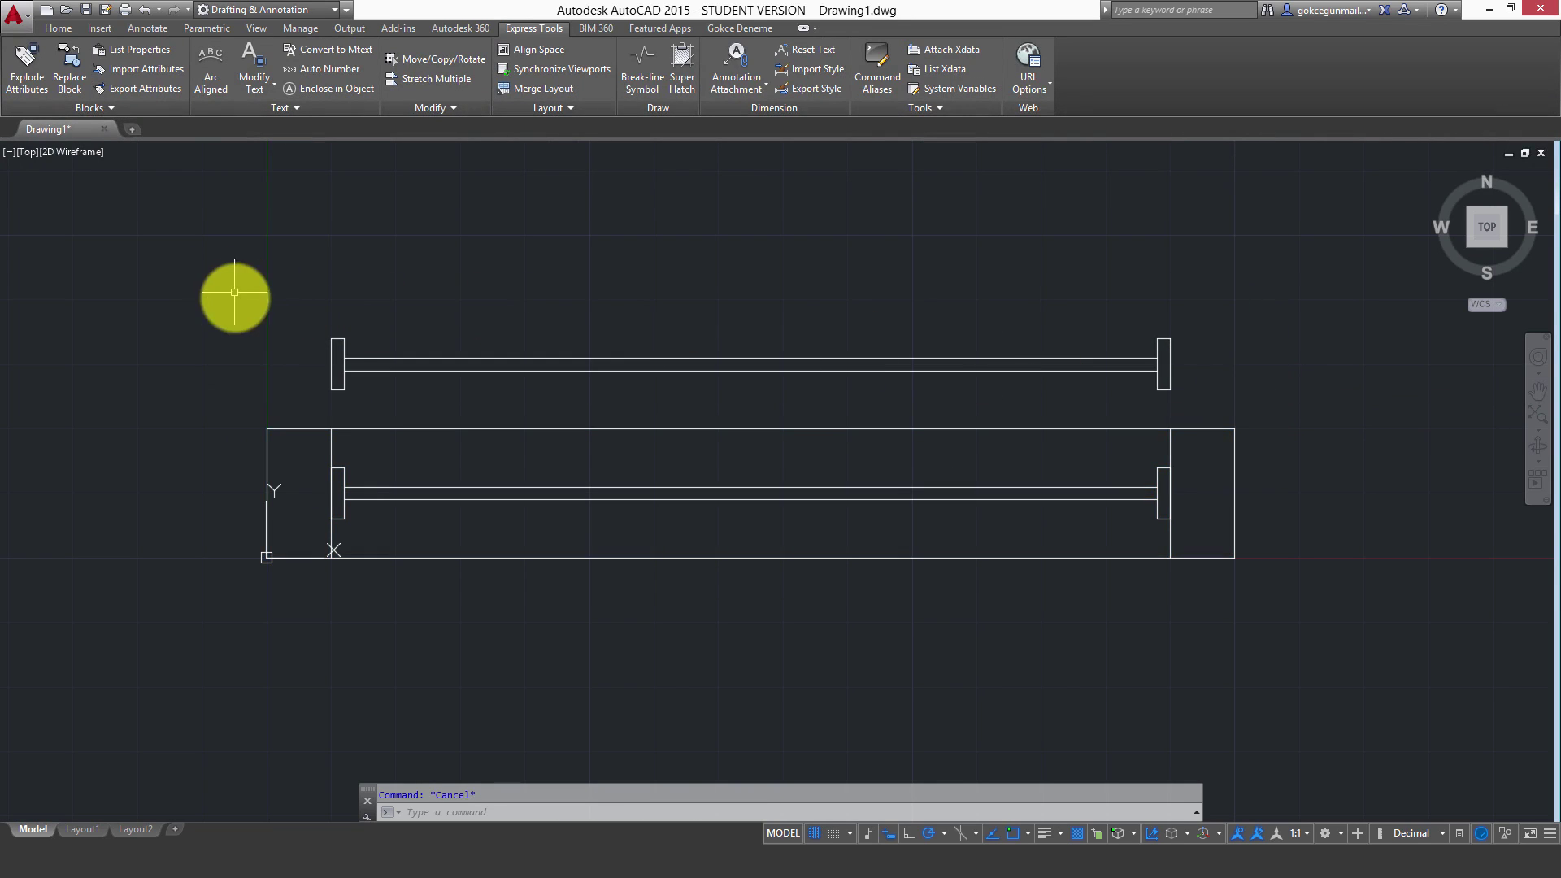
click(245, 299)
click(1204, 401)
key(Delete)
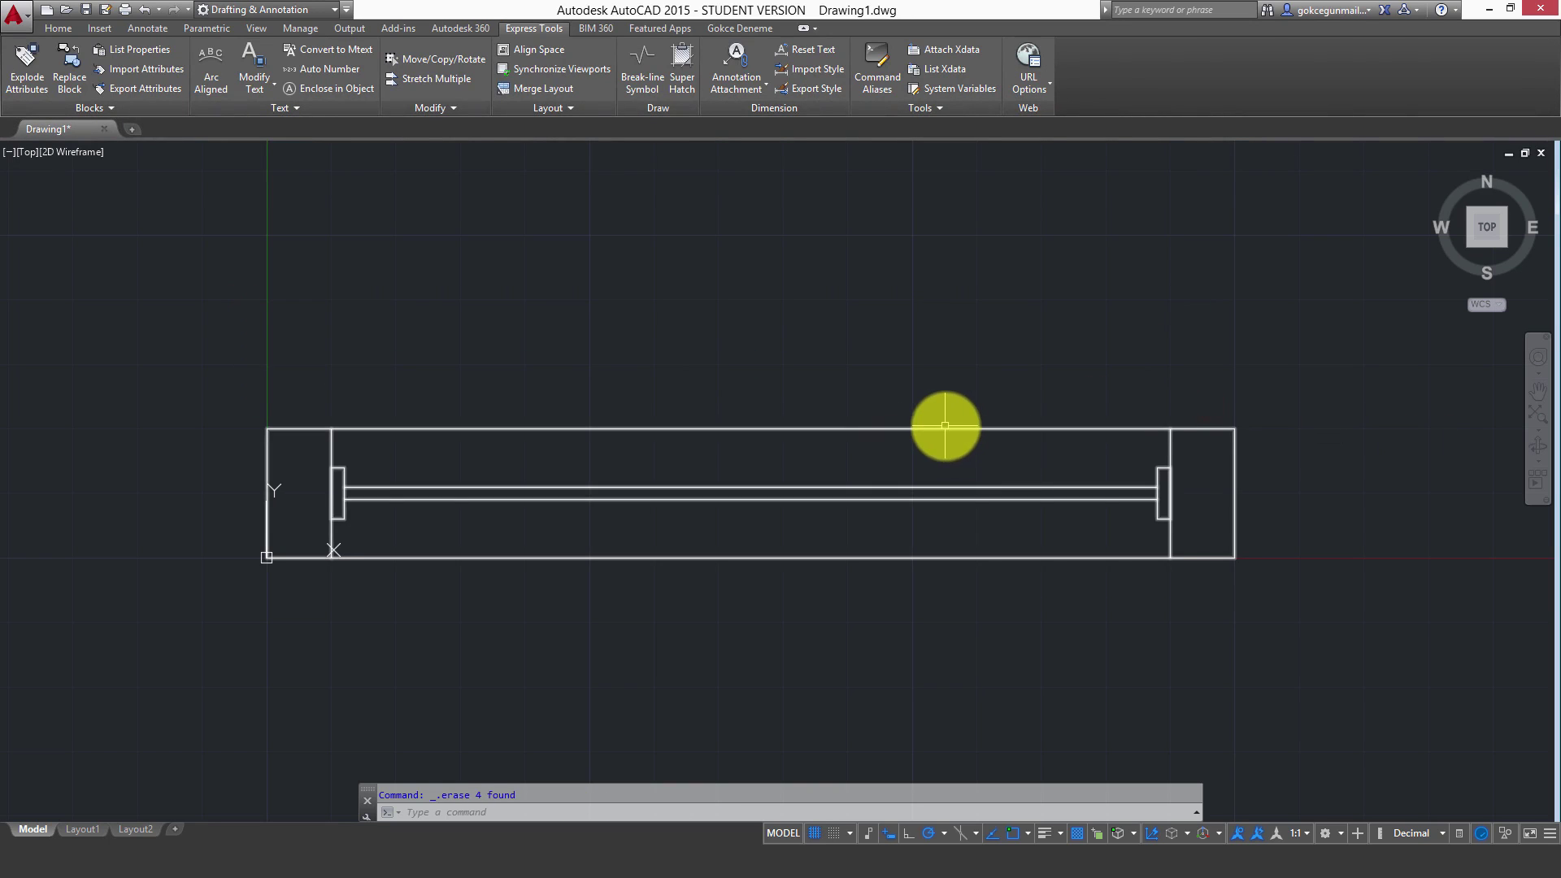
Draw a vertical line from above the window block to below it, crossing its middle
text(line)
key(Return)
click(916, 344)
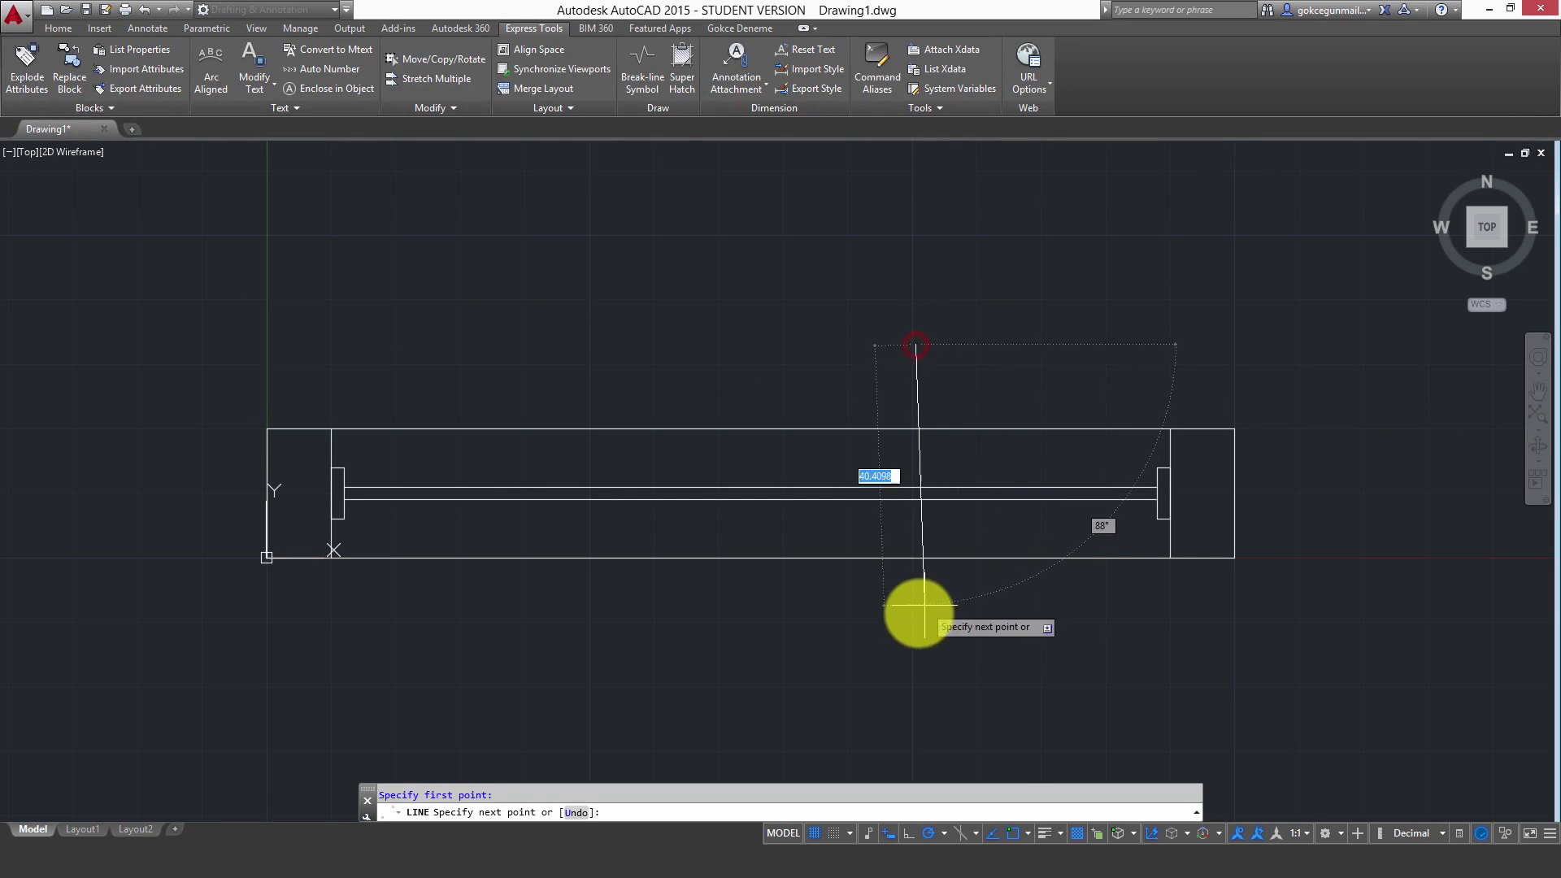
click(915, 623)
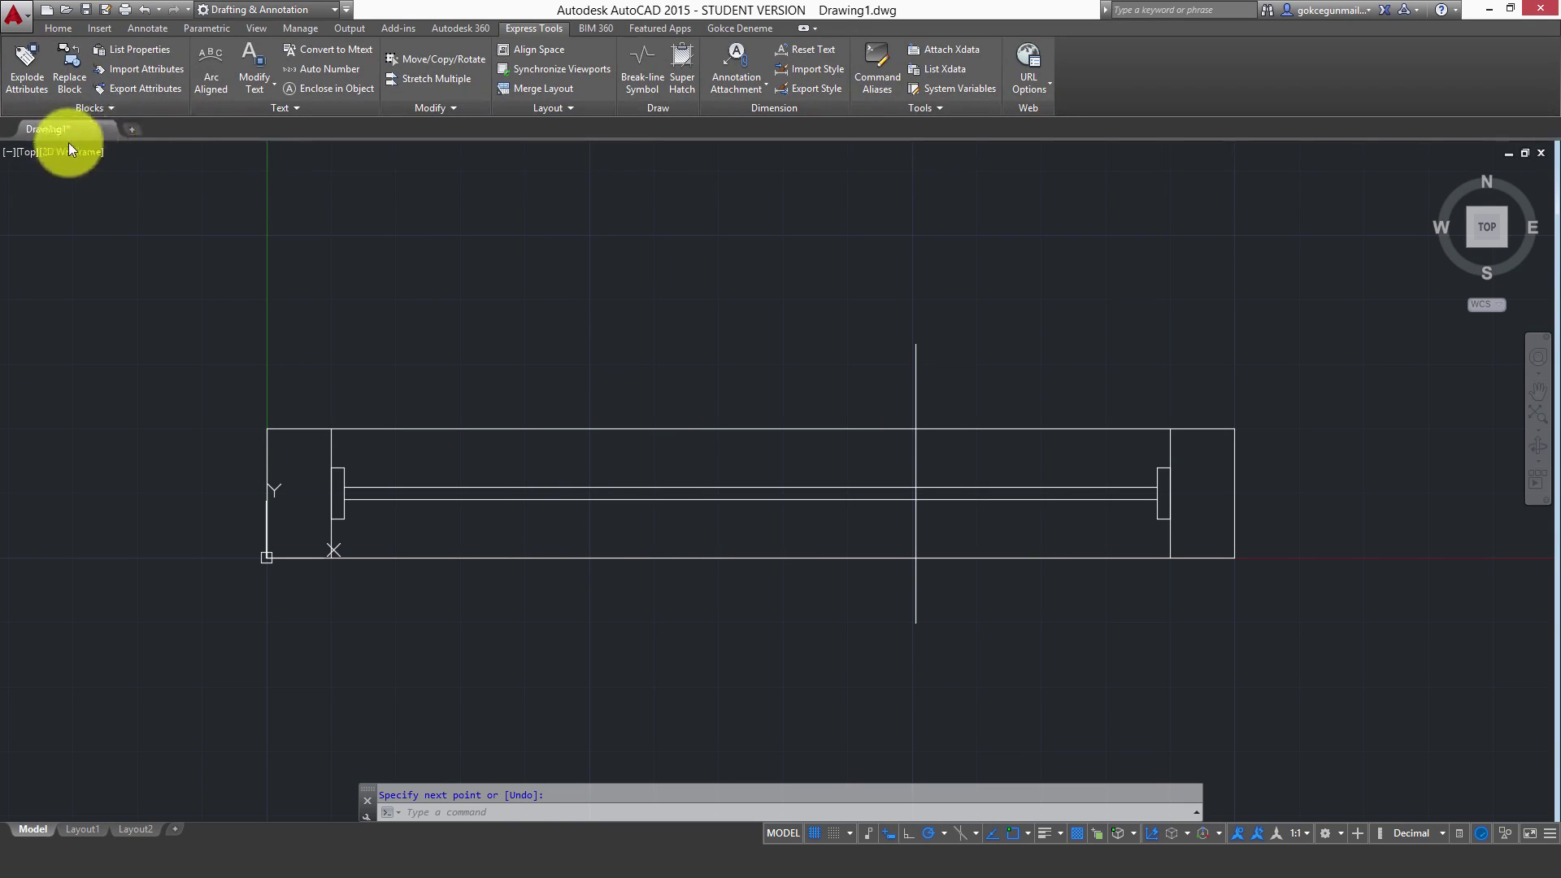
click(117, 114)
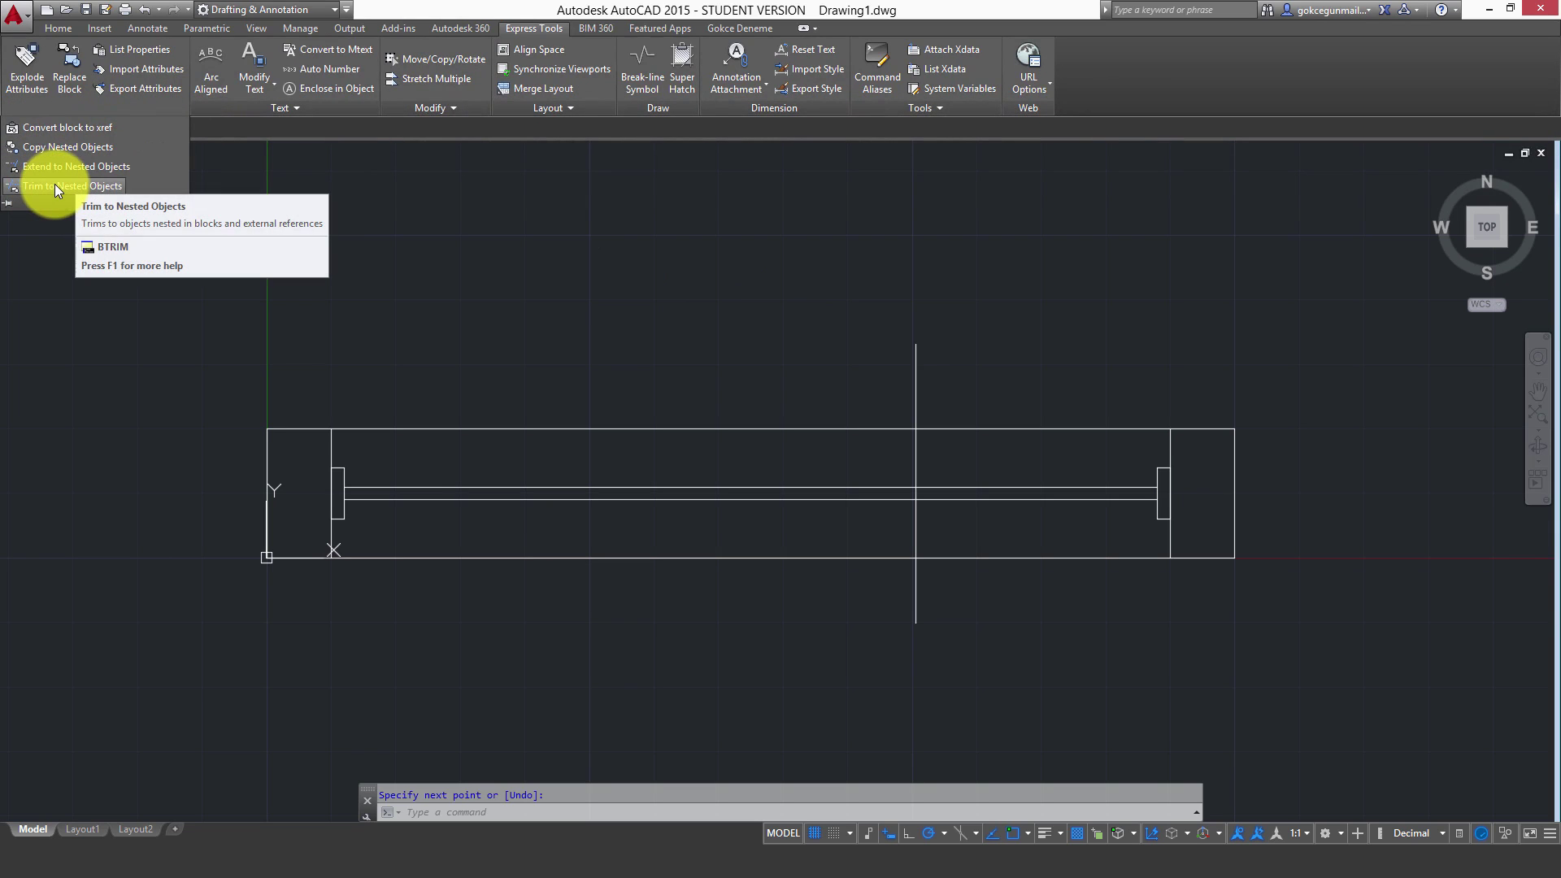
click(55, 183)
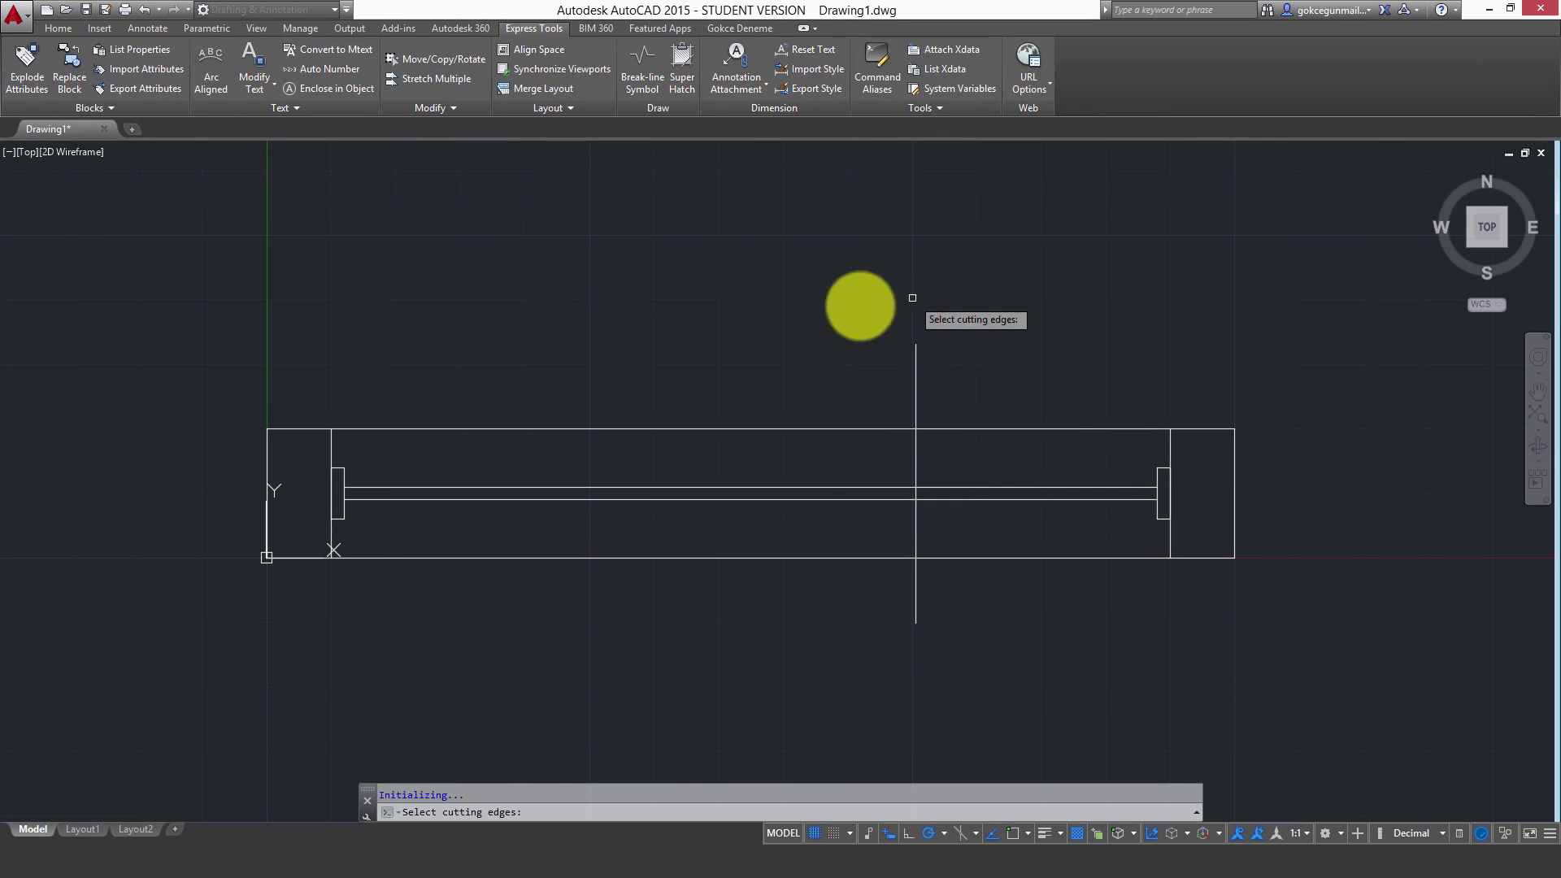
click(958, 428)
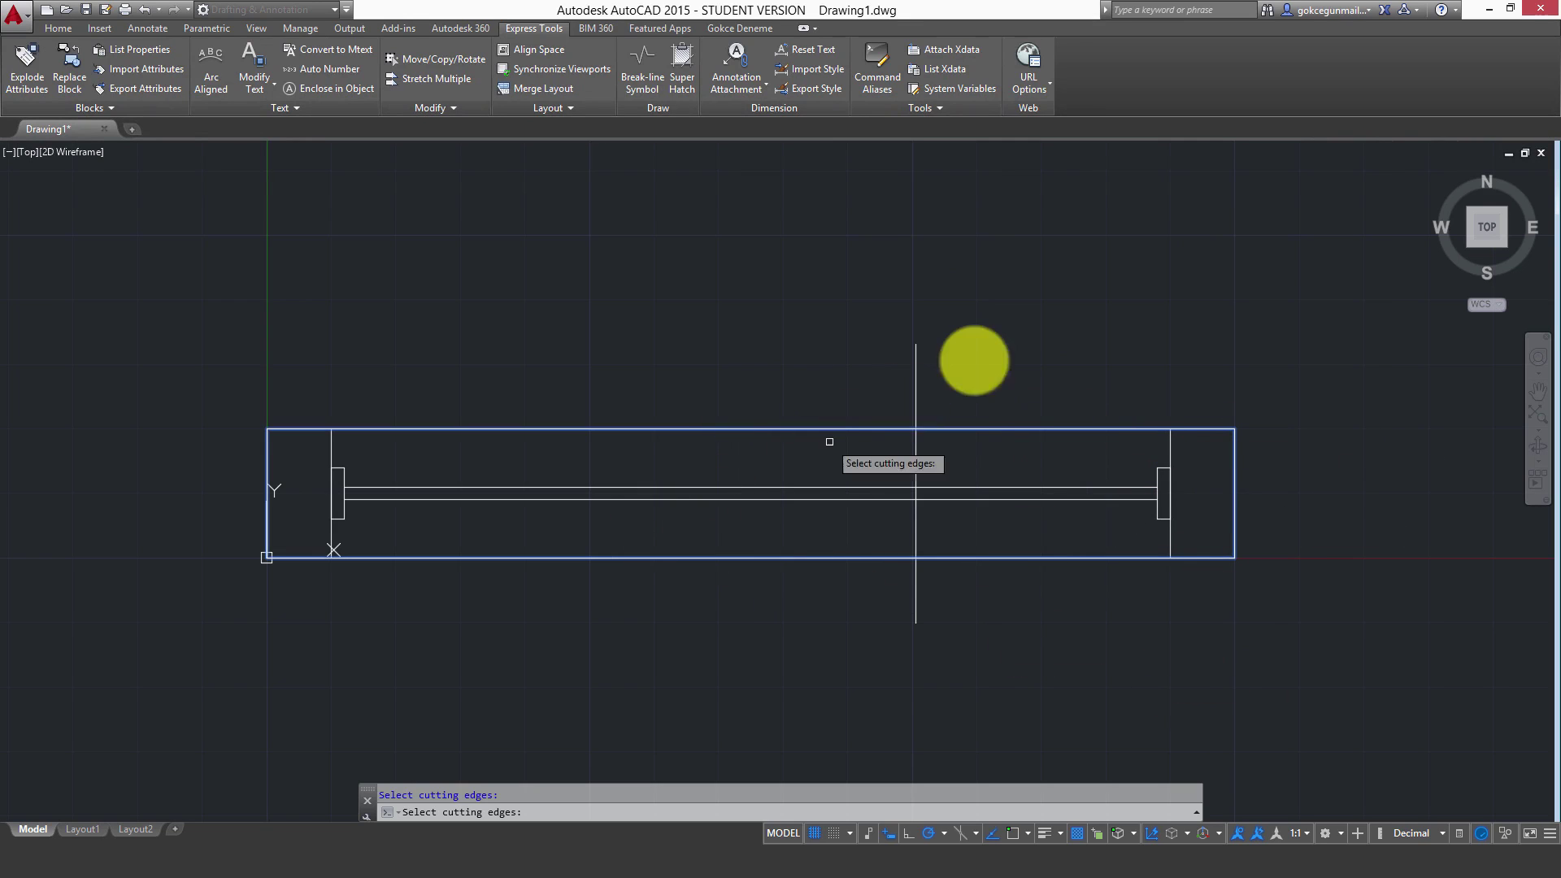
key(Return)
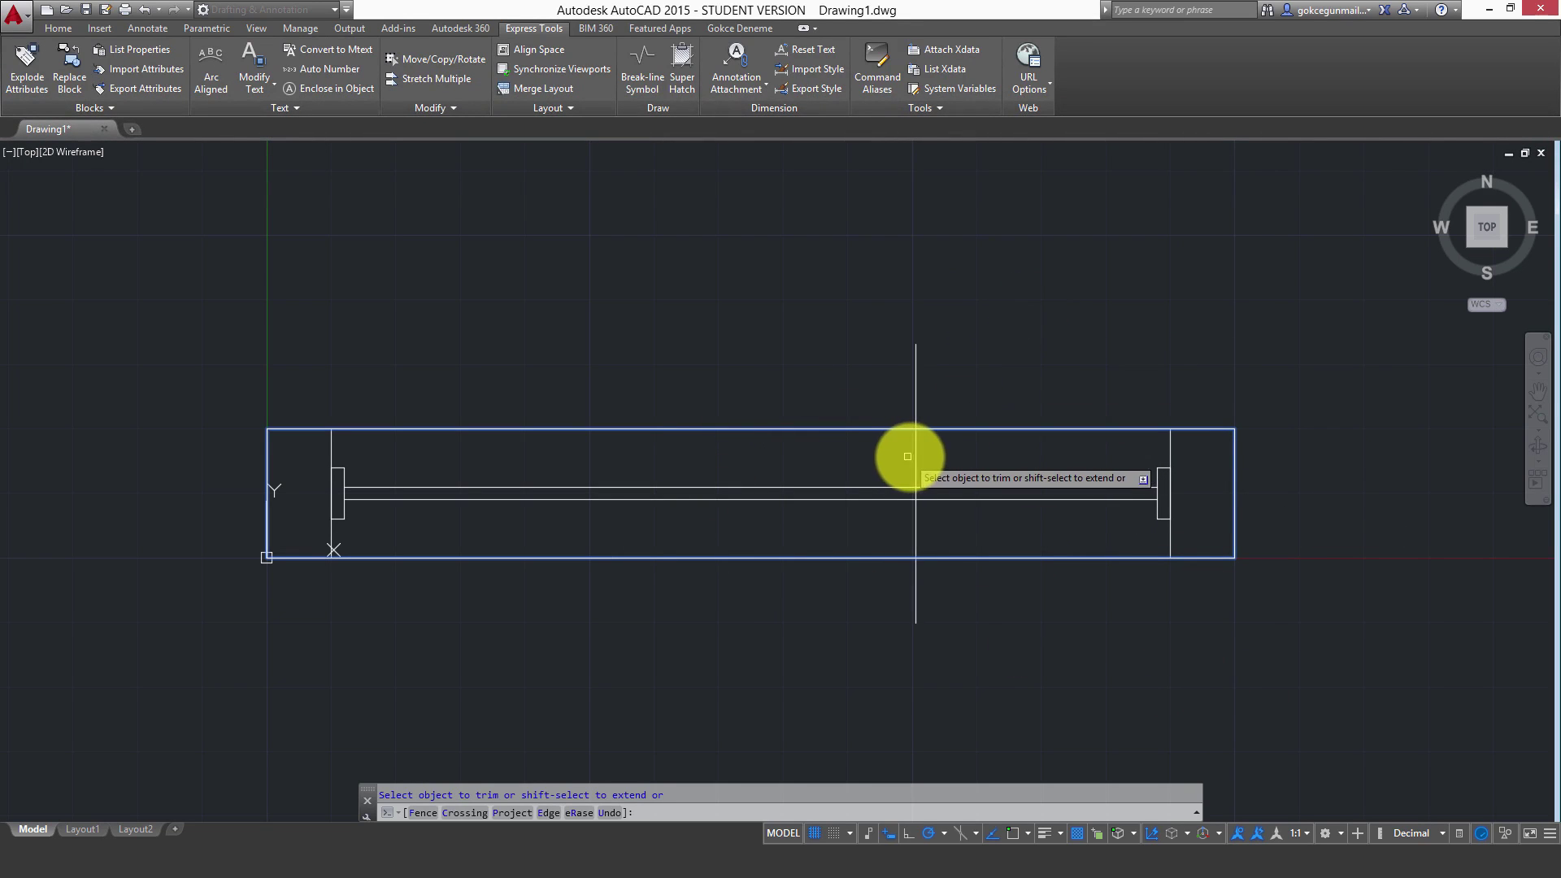
click(915, 453)
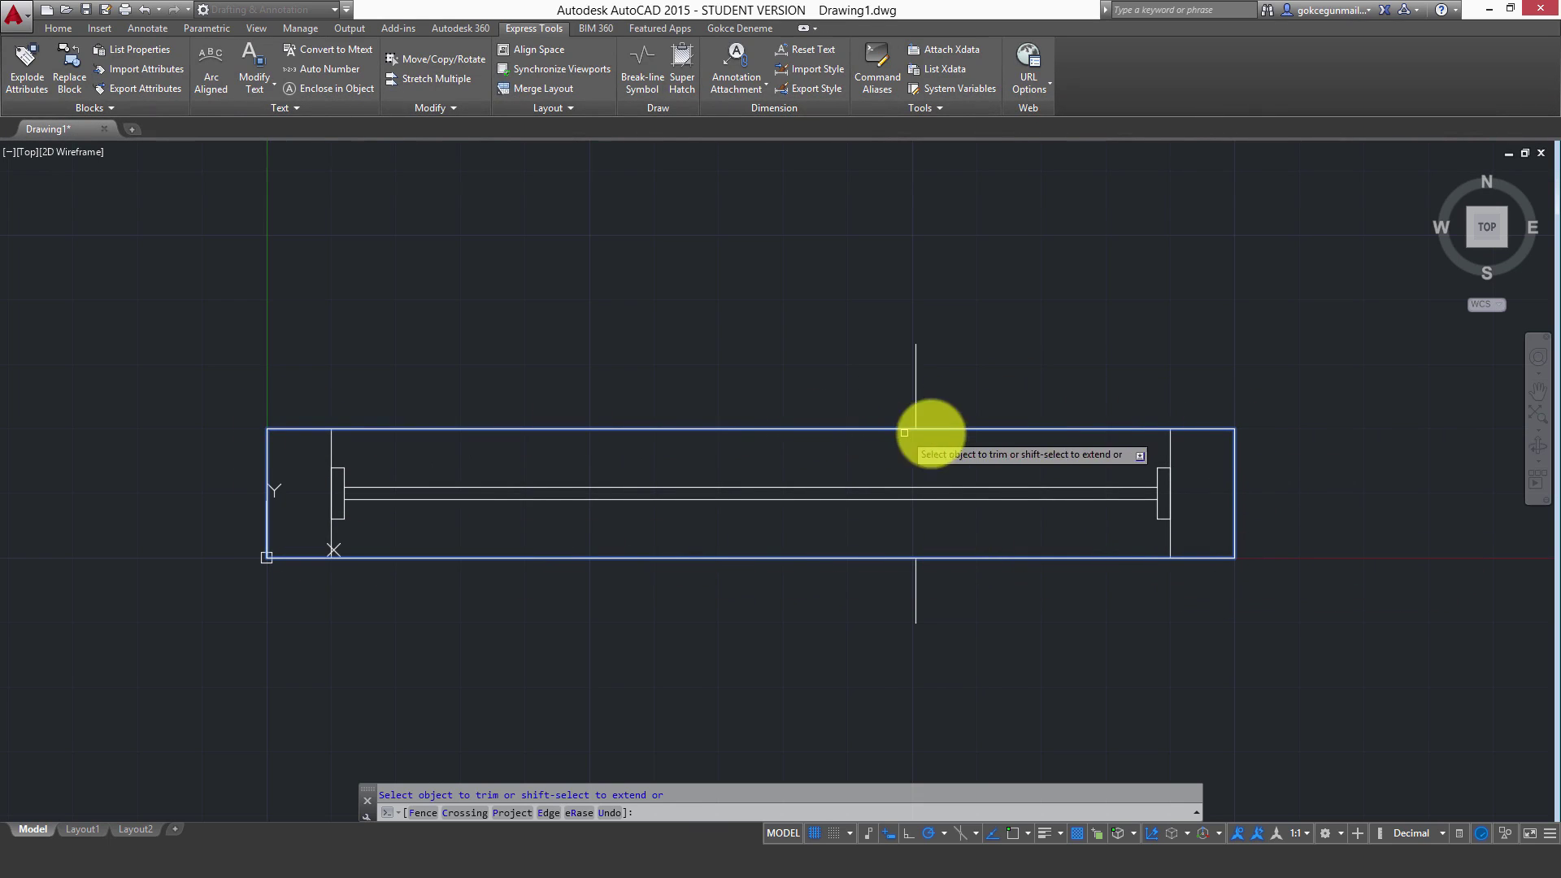
key(Escape)
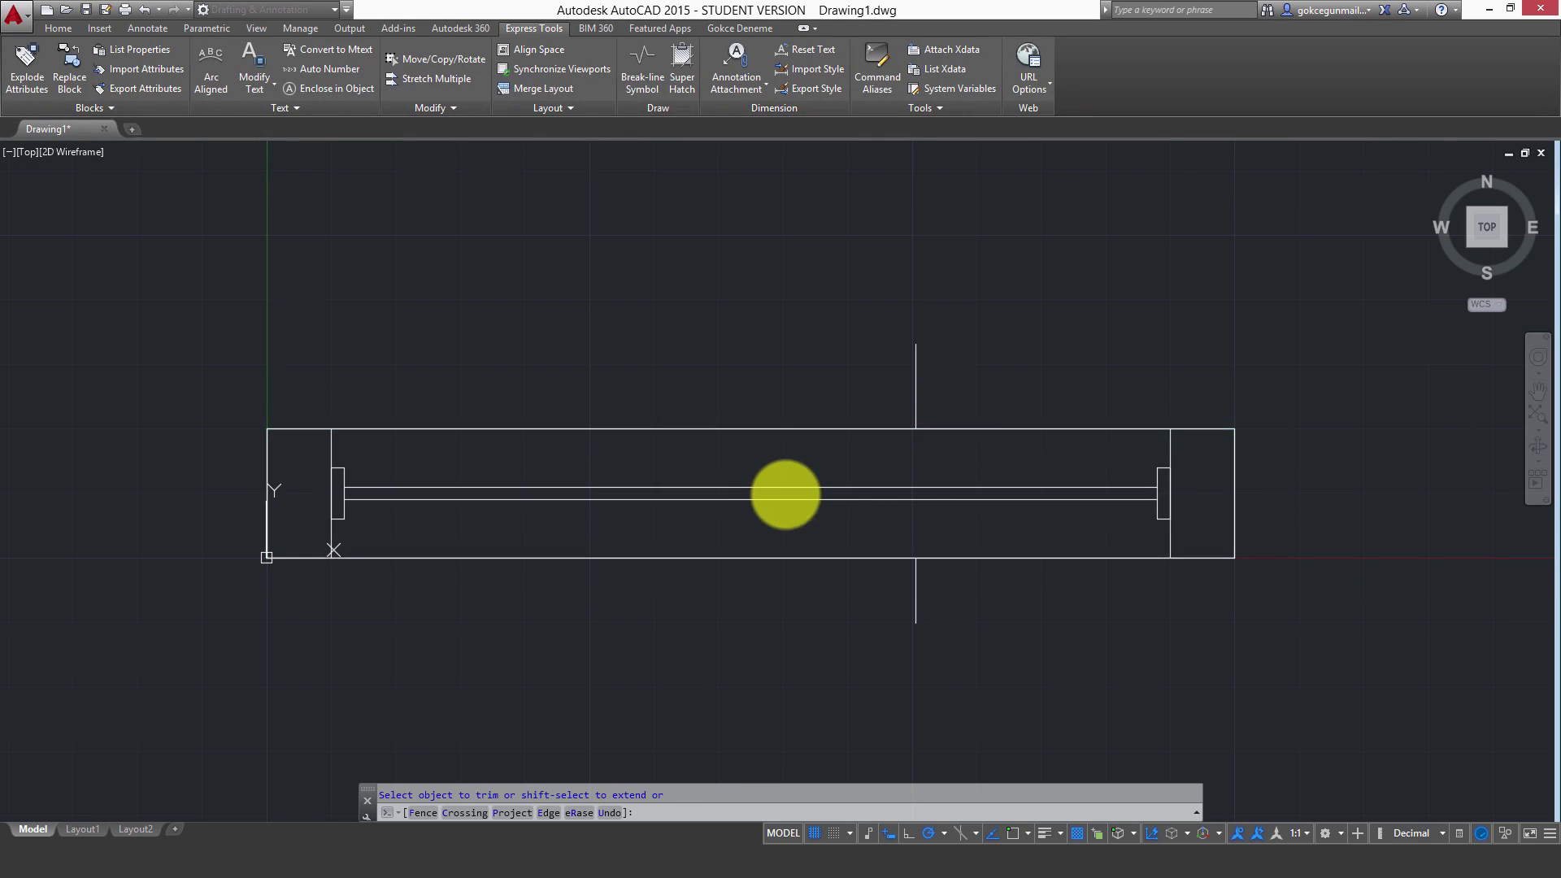
click(868, 342)
click(952, 504)
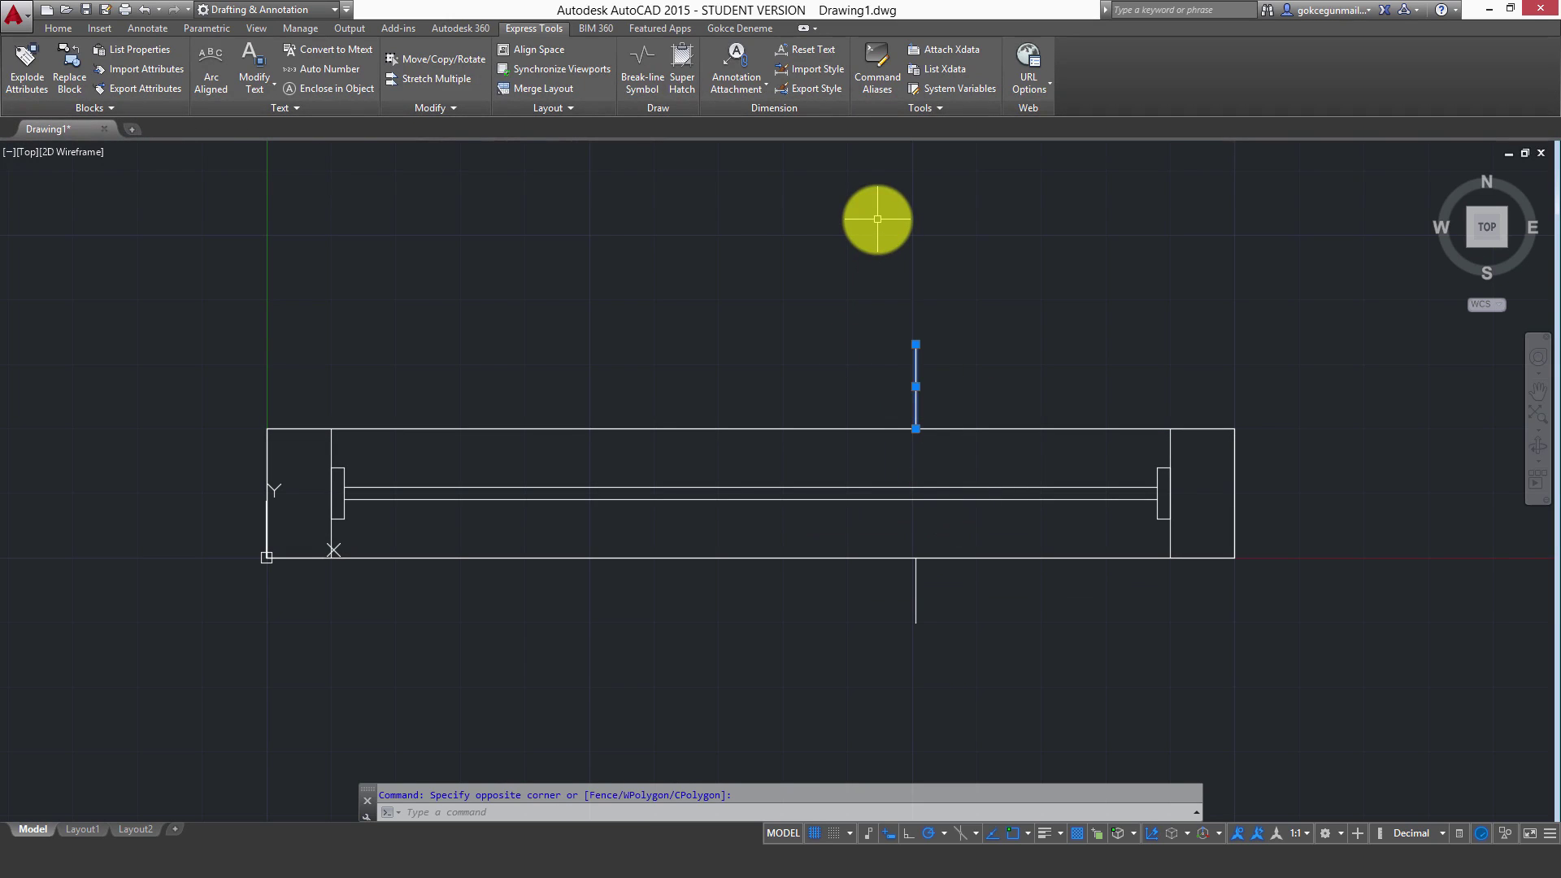
key(ctrl+z)
key(Escape)
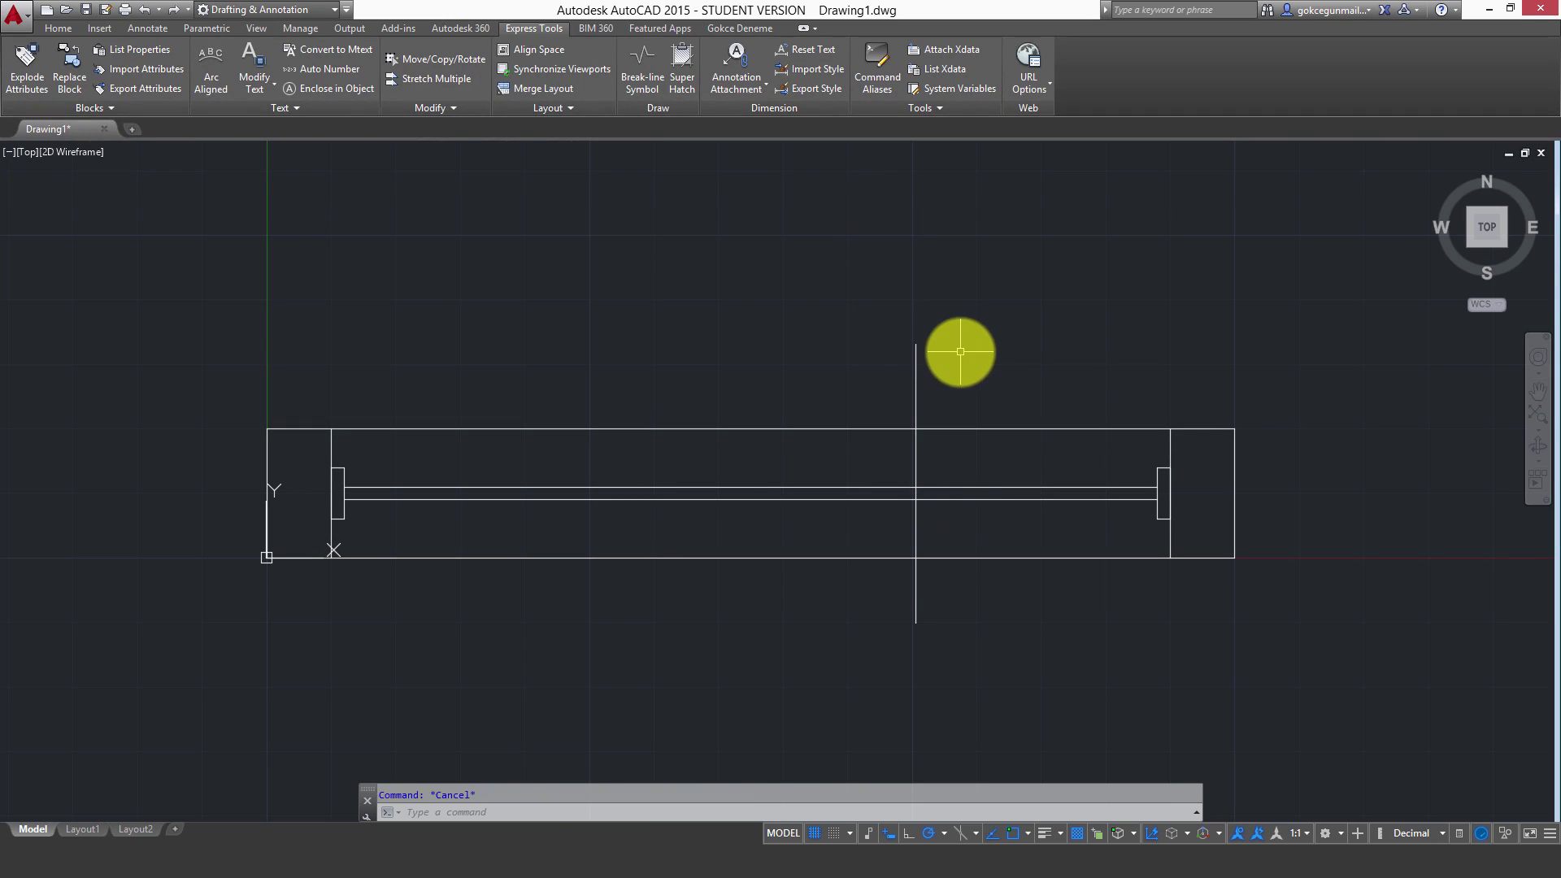
Trim the vertical line's segment inside the window block, using all objects as cutting edges
key(Return)
key(Return)
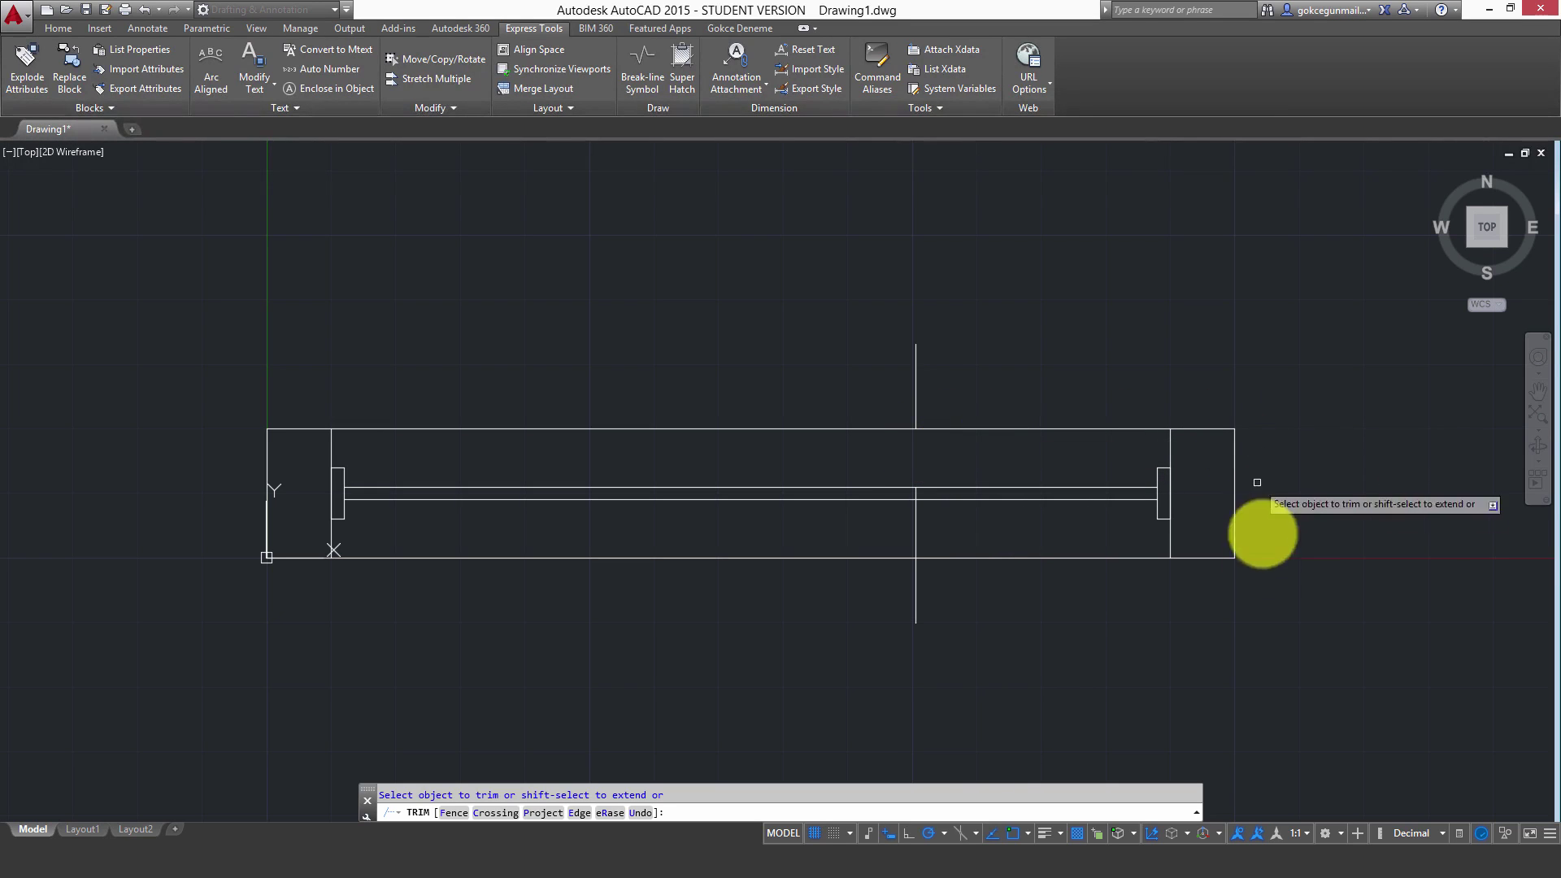
scroll(908, 488, up, 2)
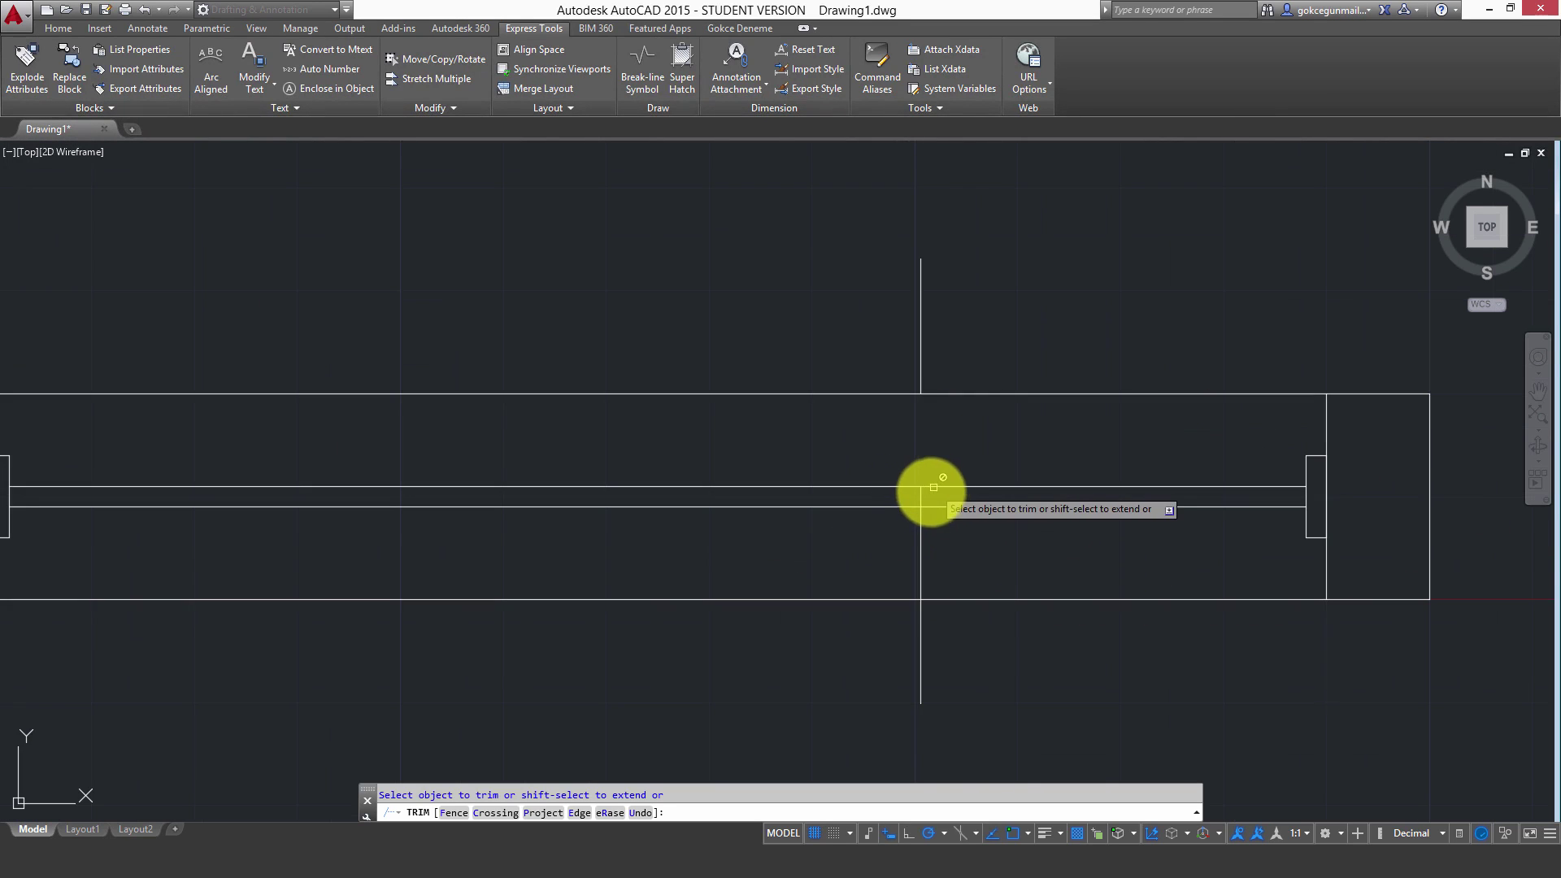
click(921, 497)
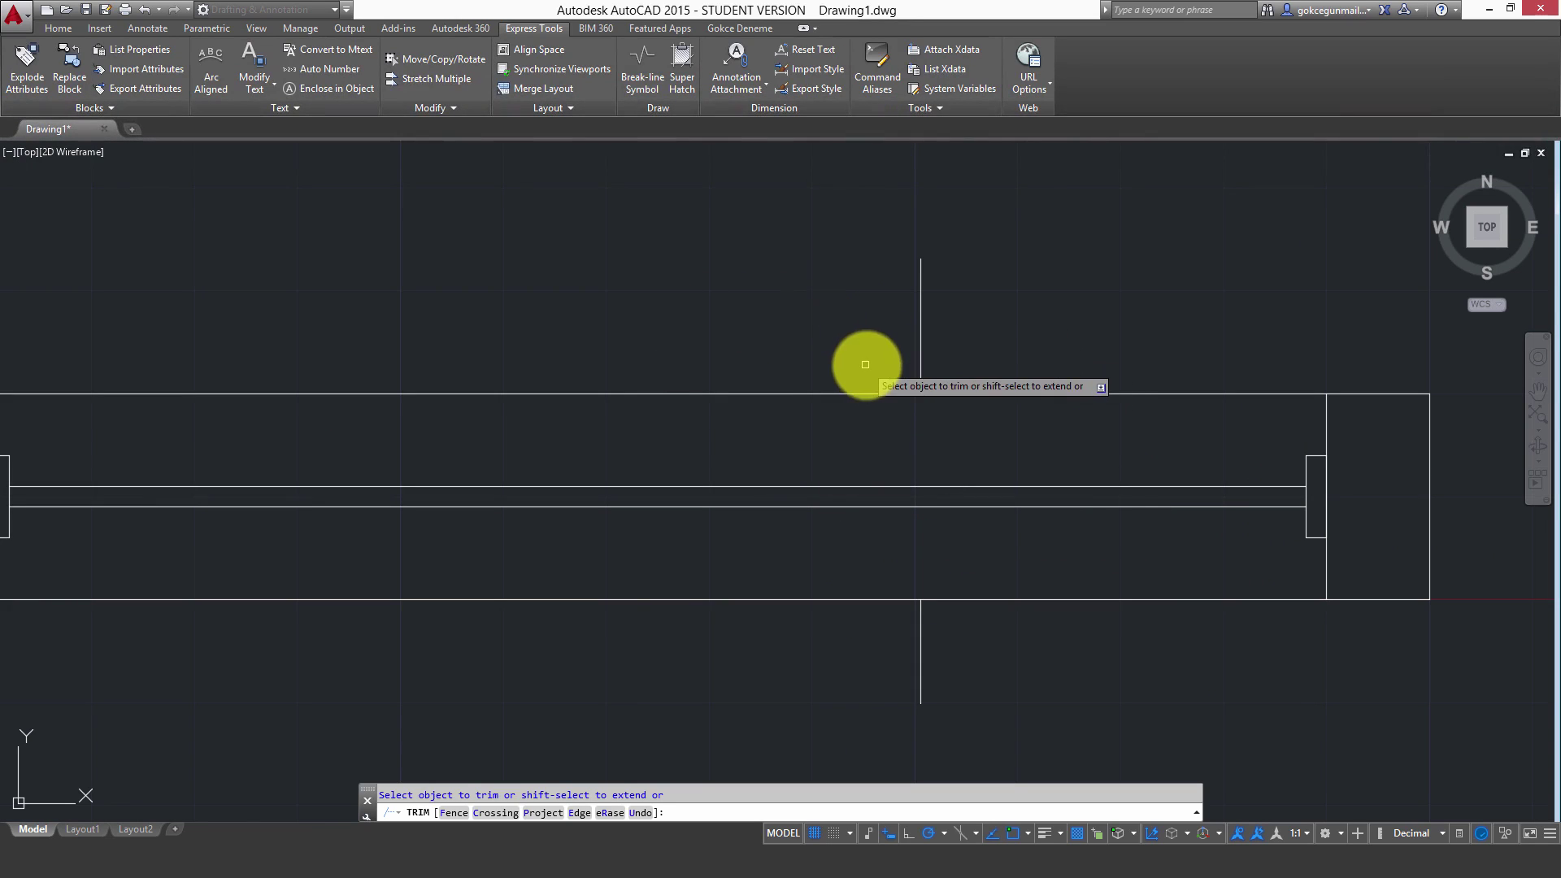
scroll(862, 358, down, 2)
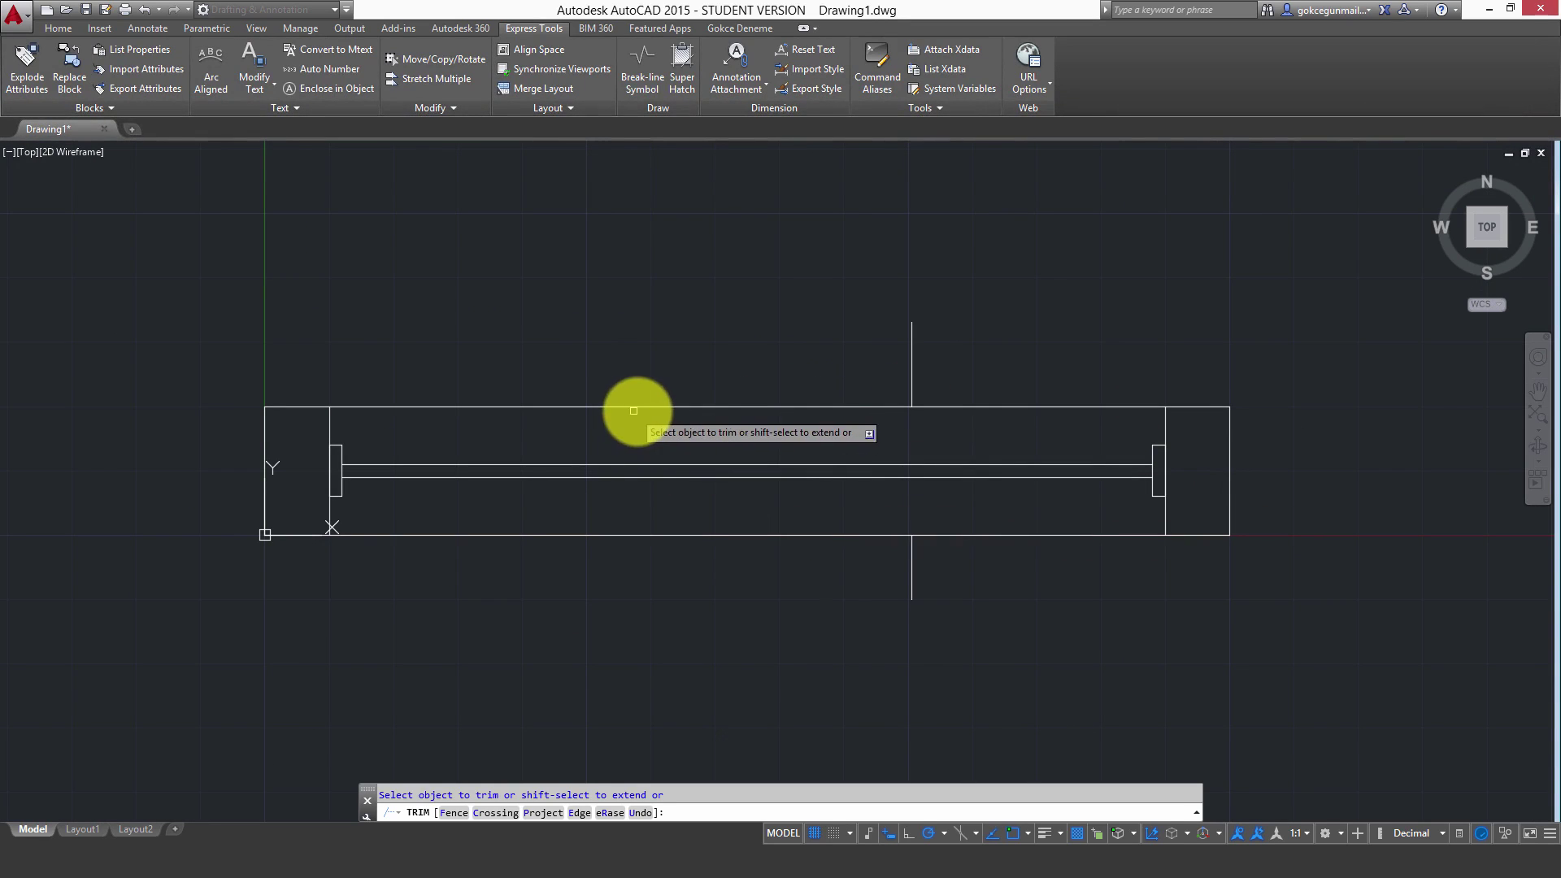
Delete the upper and lower pieces of the trimmed vertical test line
key(Escape)
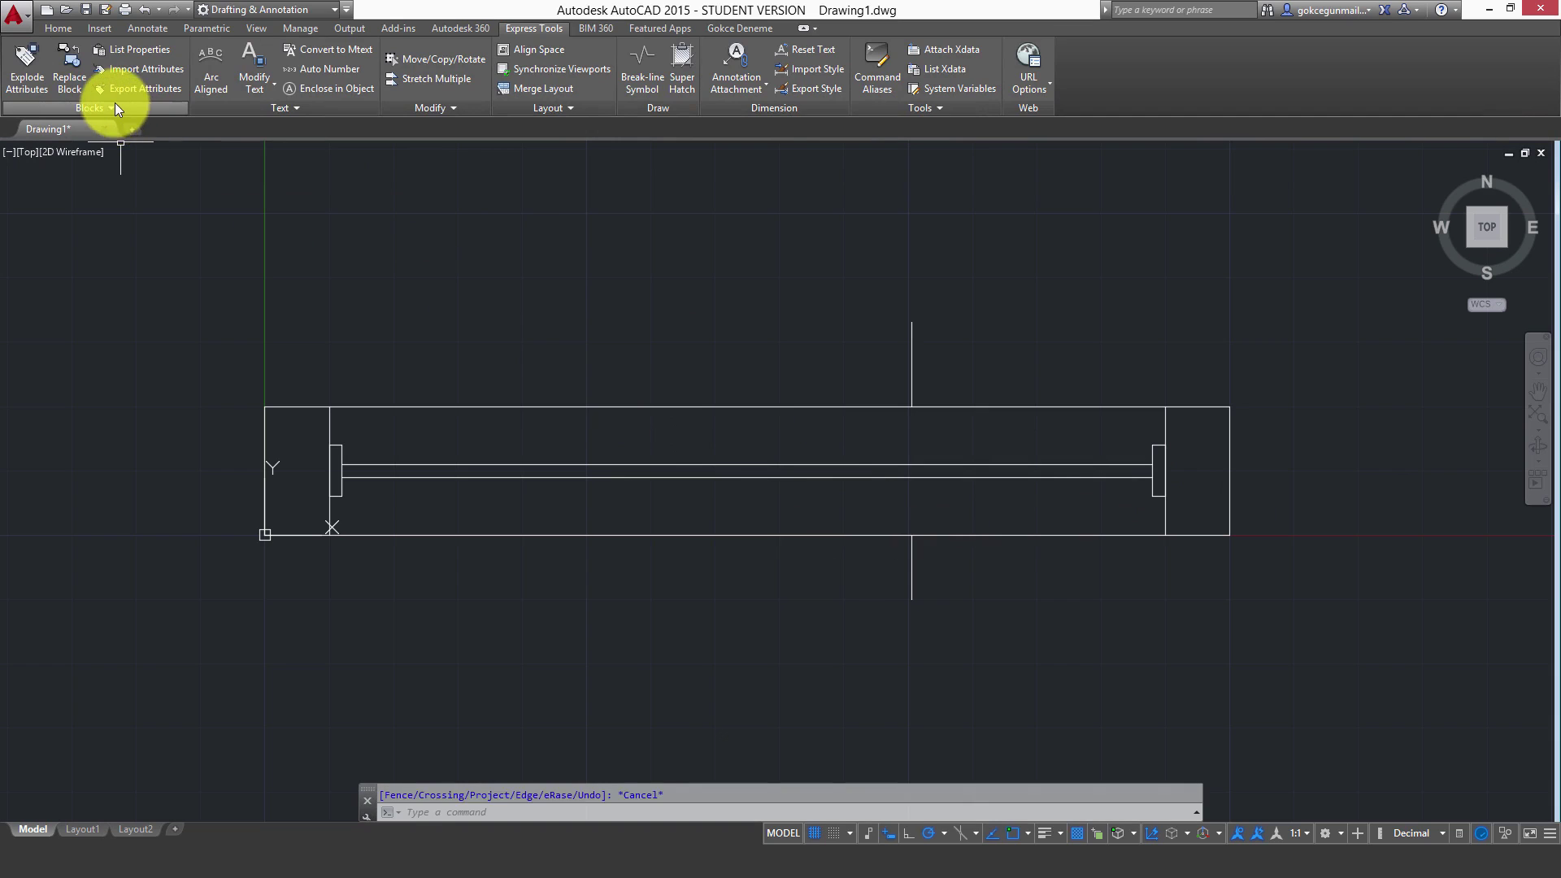
click(936, 356)
click(801, 282)
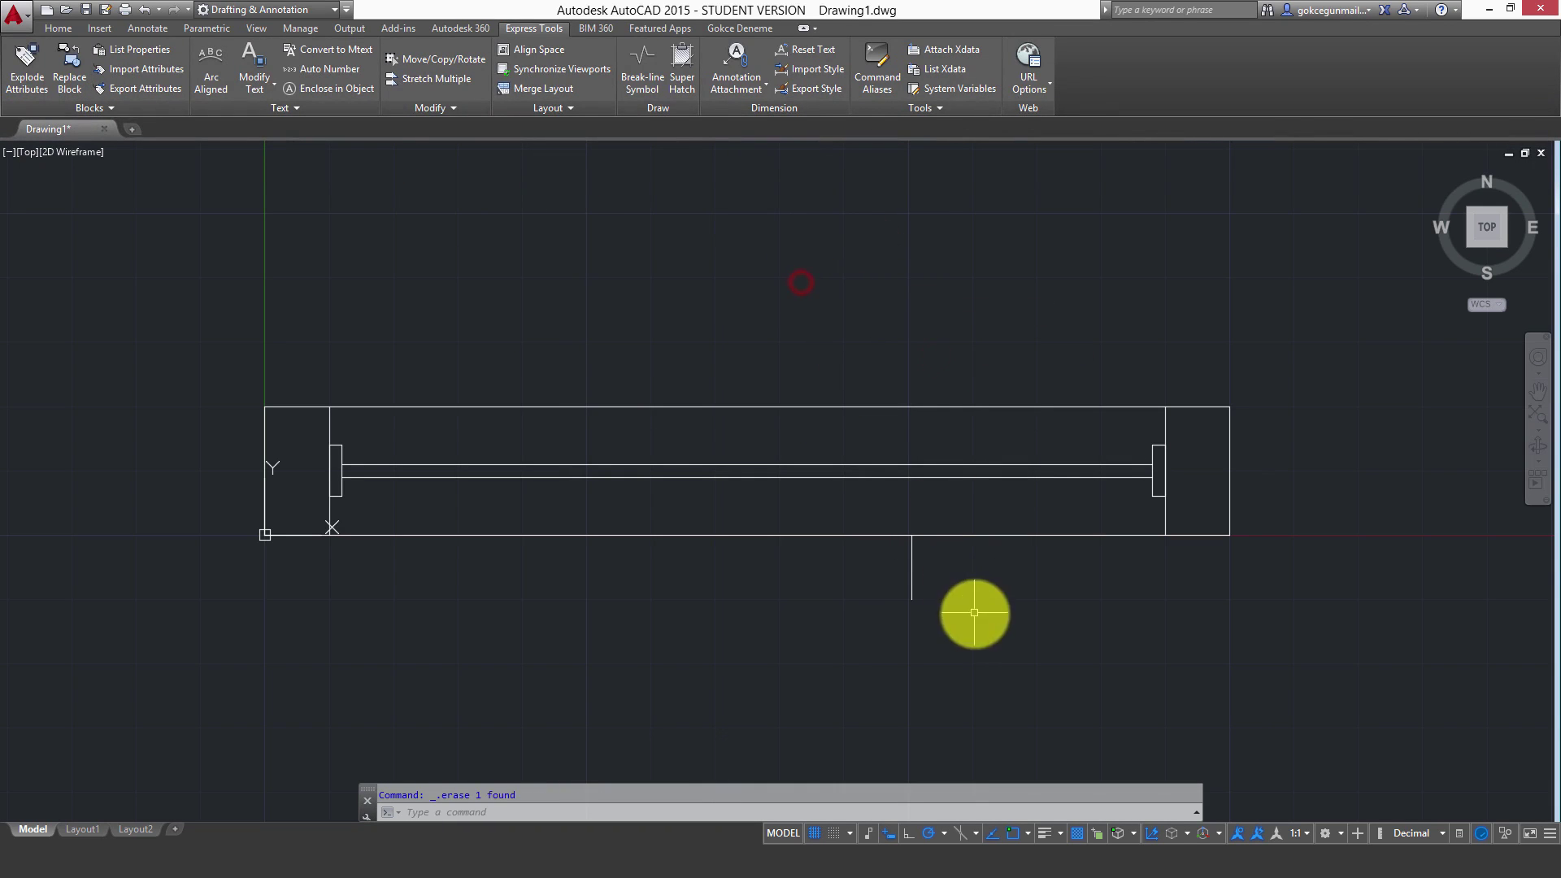
click(965, 610)
click(860, 573)
key(Delete)
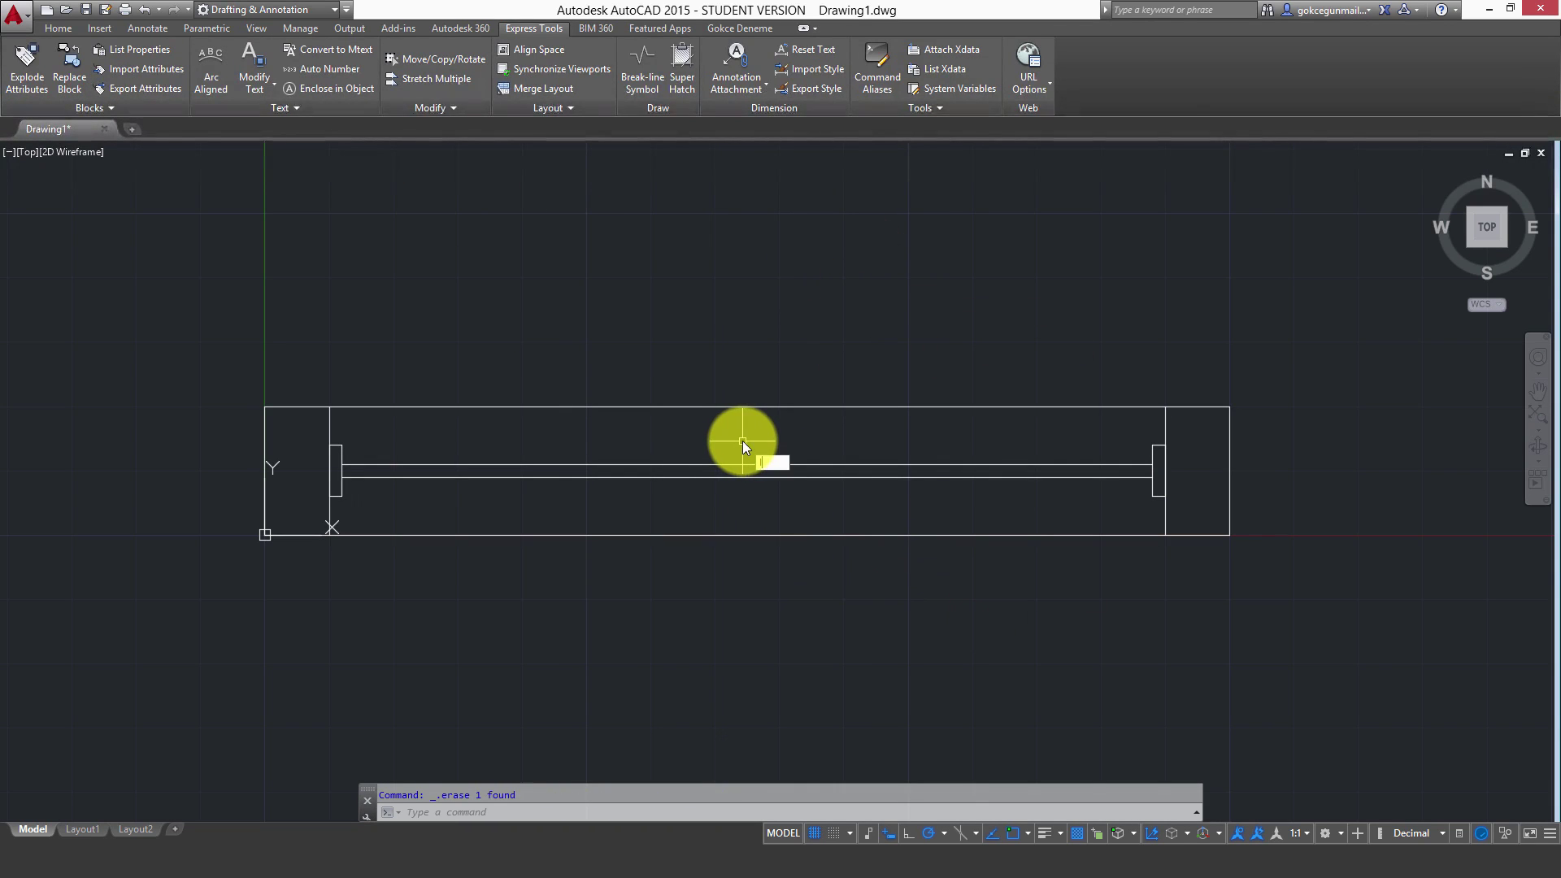
Draw a short horizontal line inside the window block's upper area
text(l)
key(Return)
click(953, 435)
click(719, 439)
key(Return)
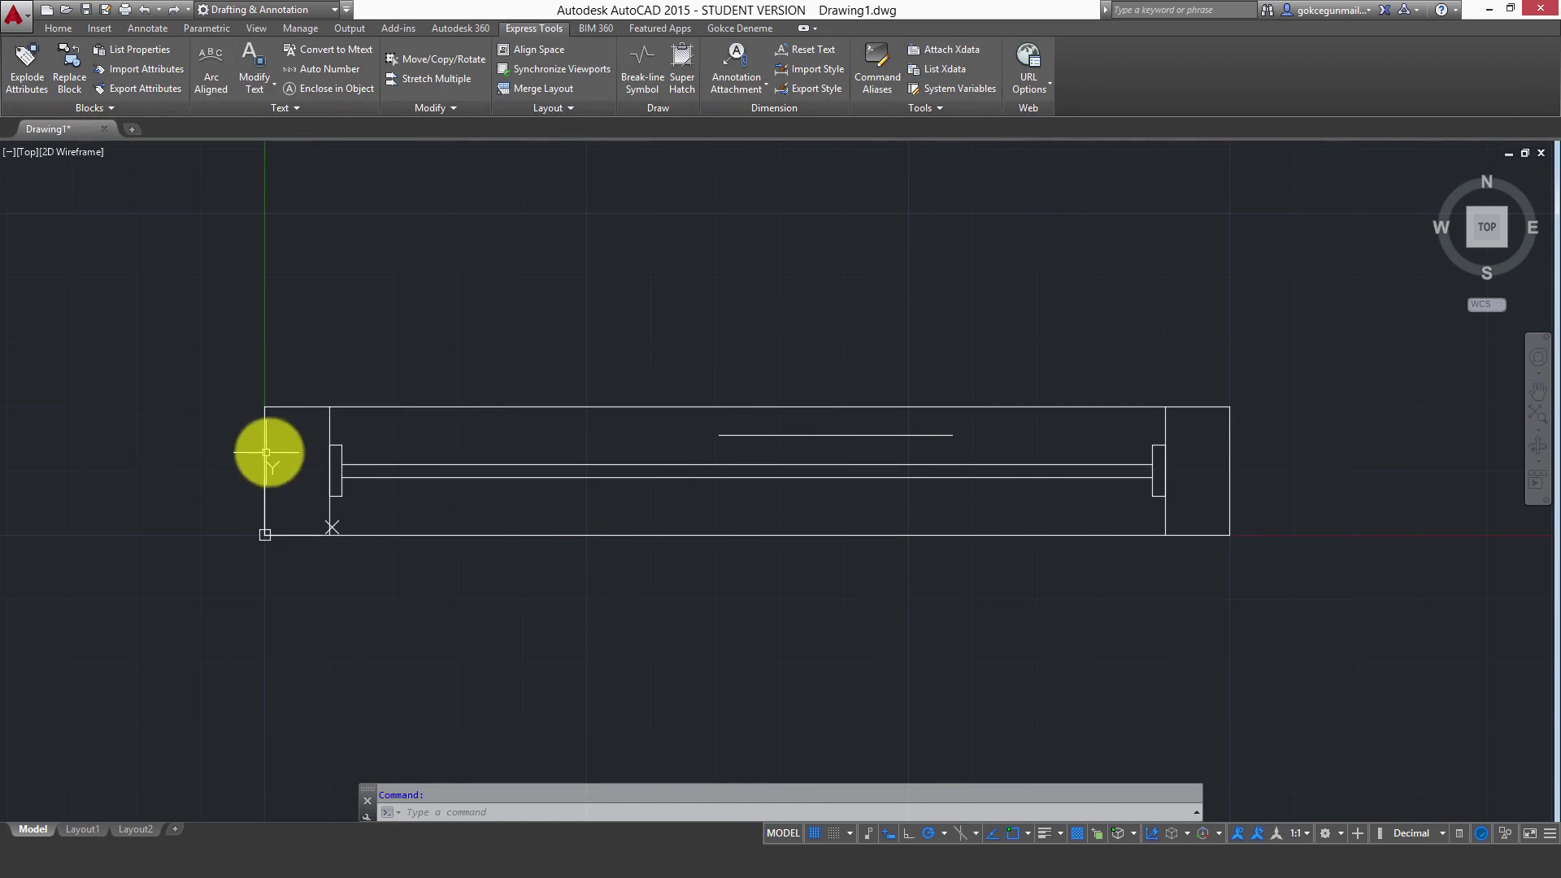
Extend the short line to the block's left frame edge with Extend to Nested Objects
click(72, 106)
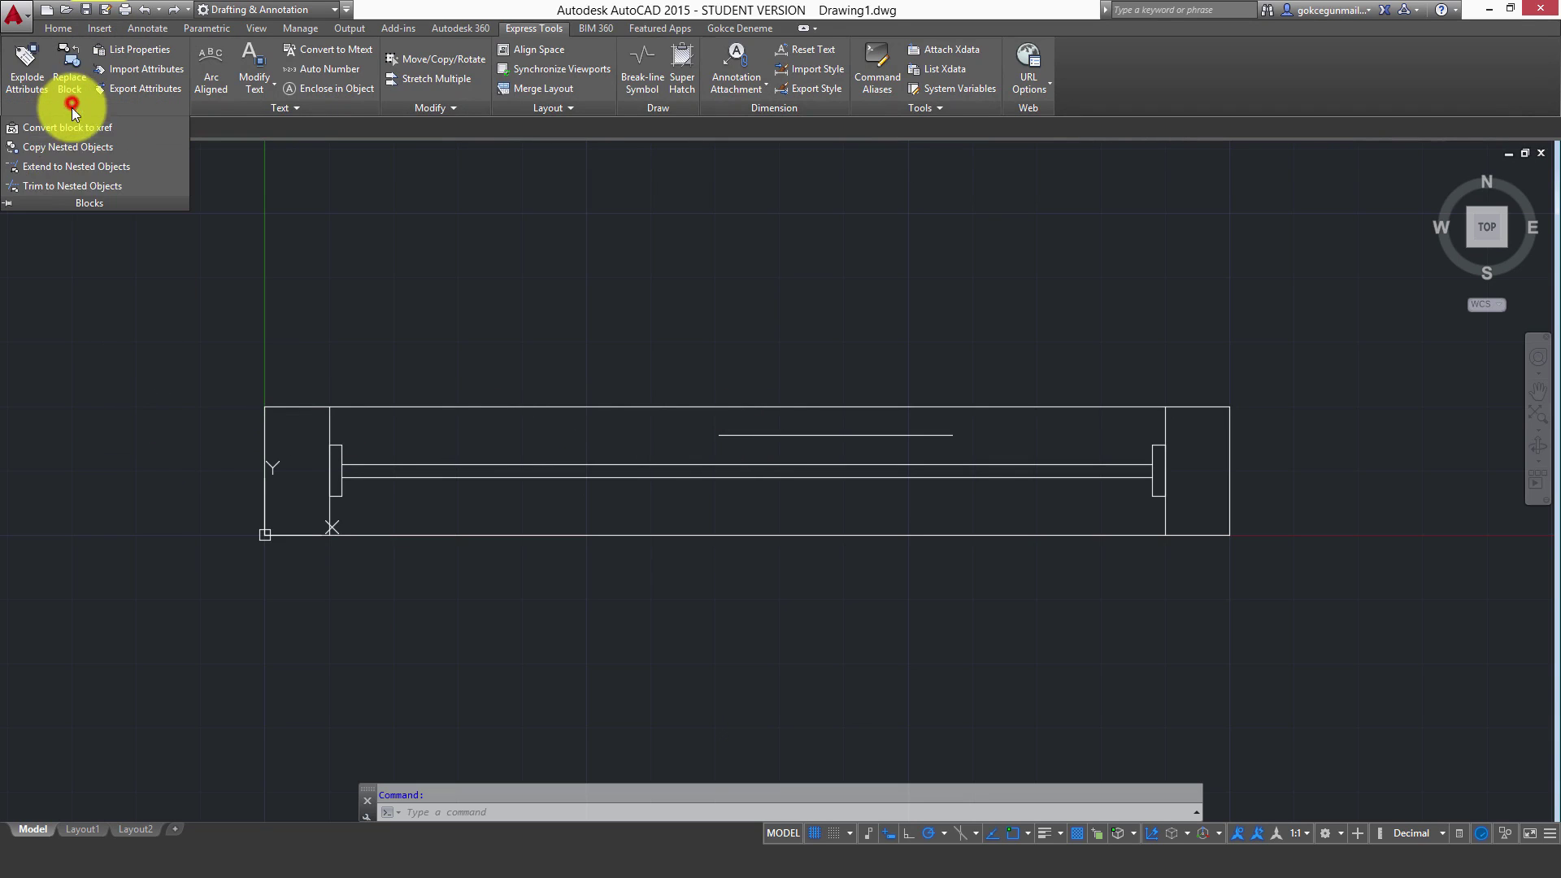
click(65, 167)
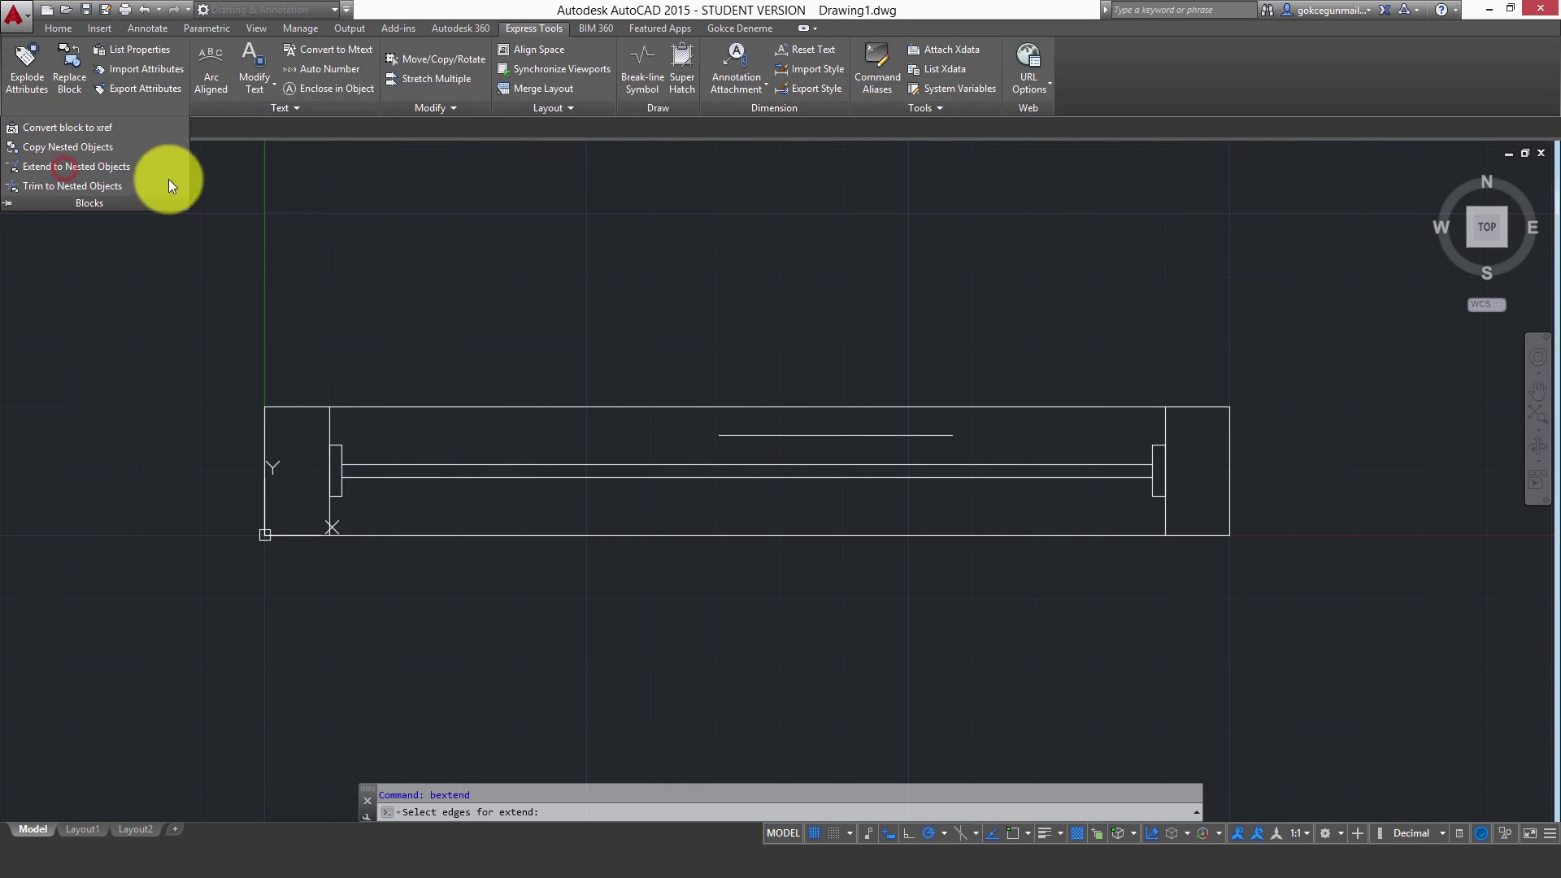
click(264, 440)
key(Return)
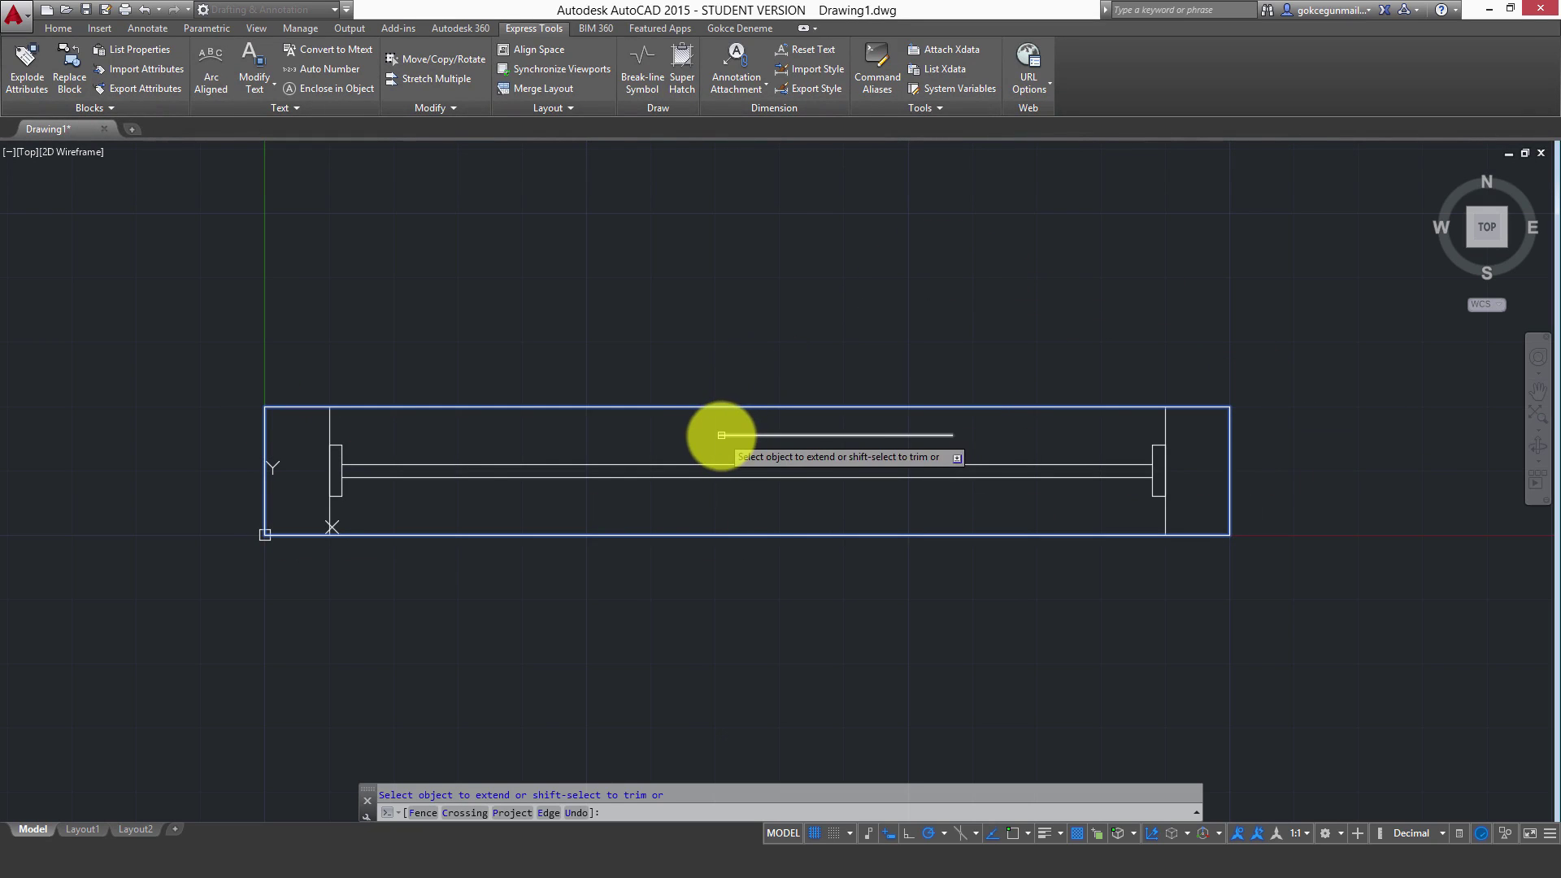
click(687, 436)
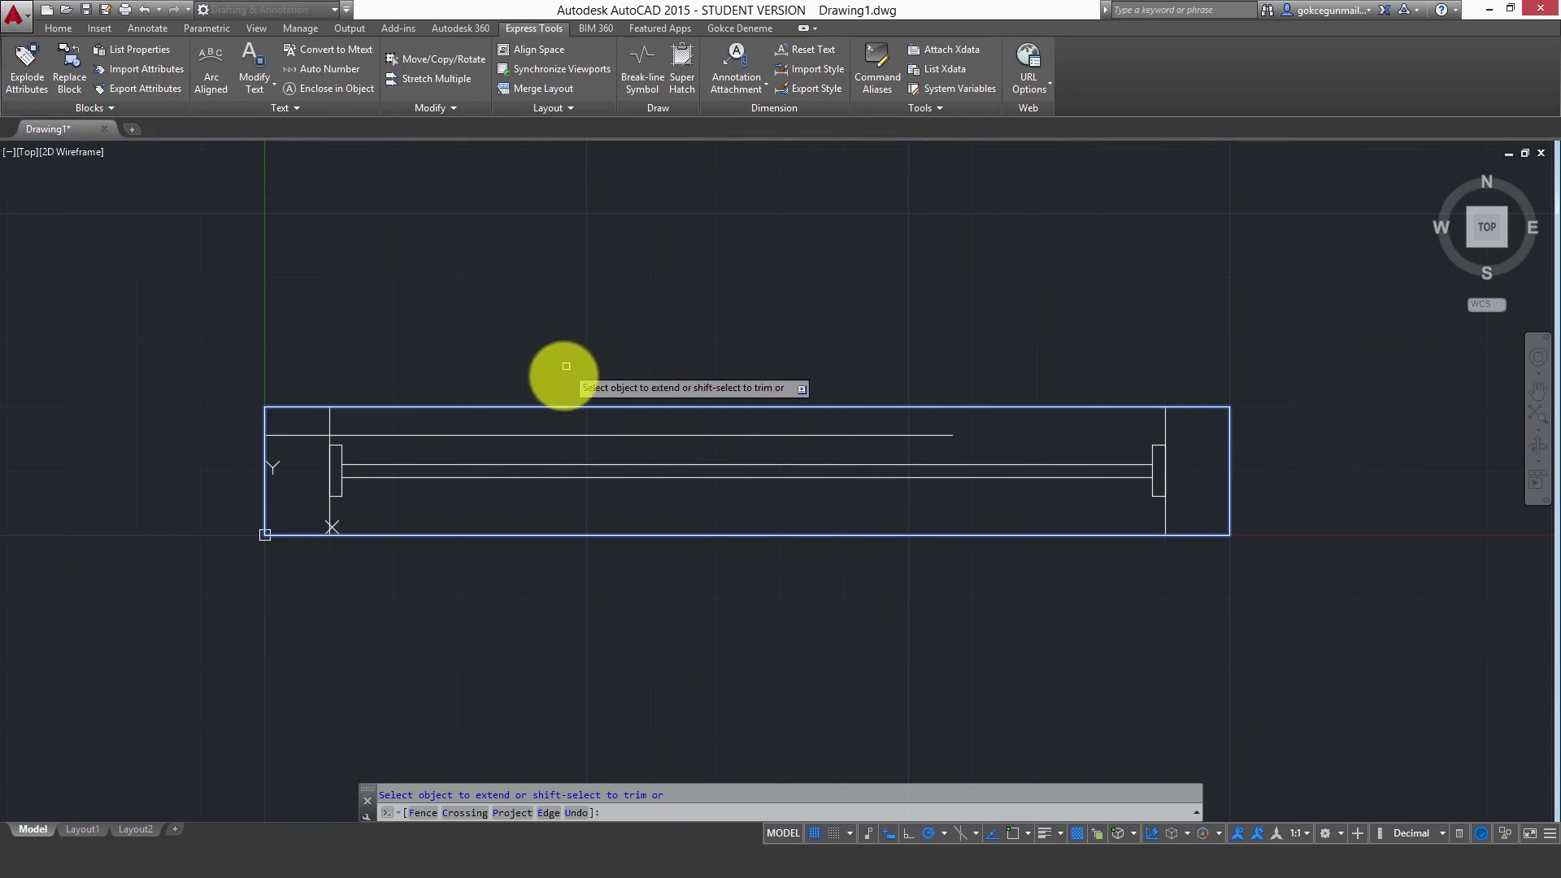
key(Return)
Draw a new short horizontal line in the block's upper area
text(l)
key(Return)
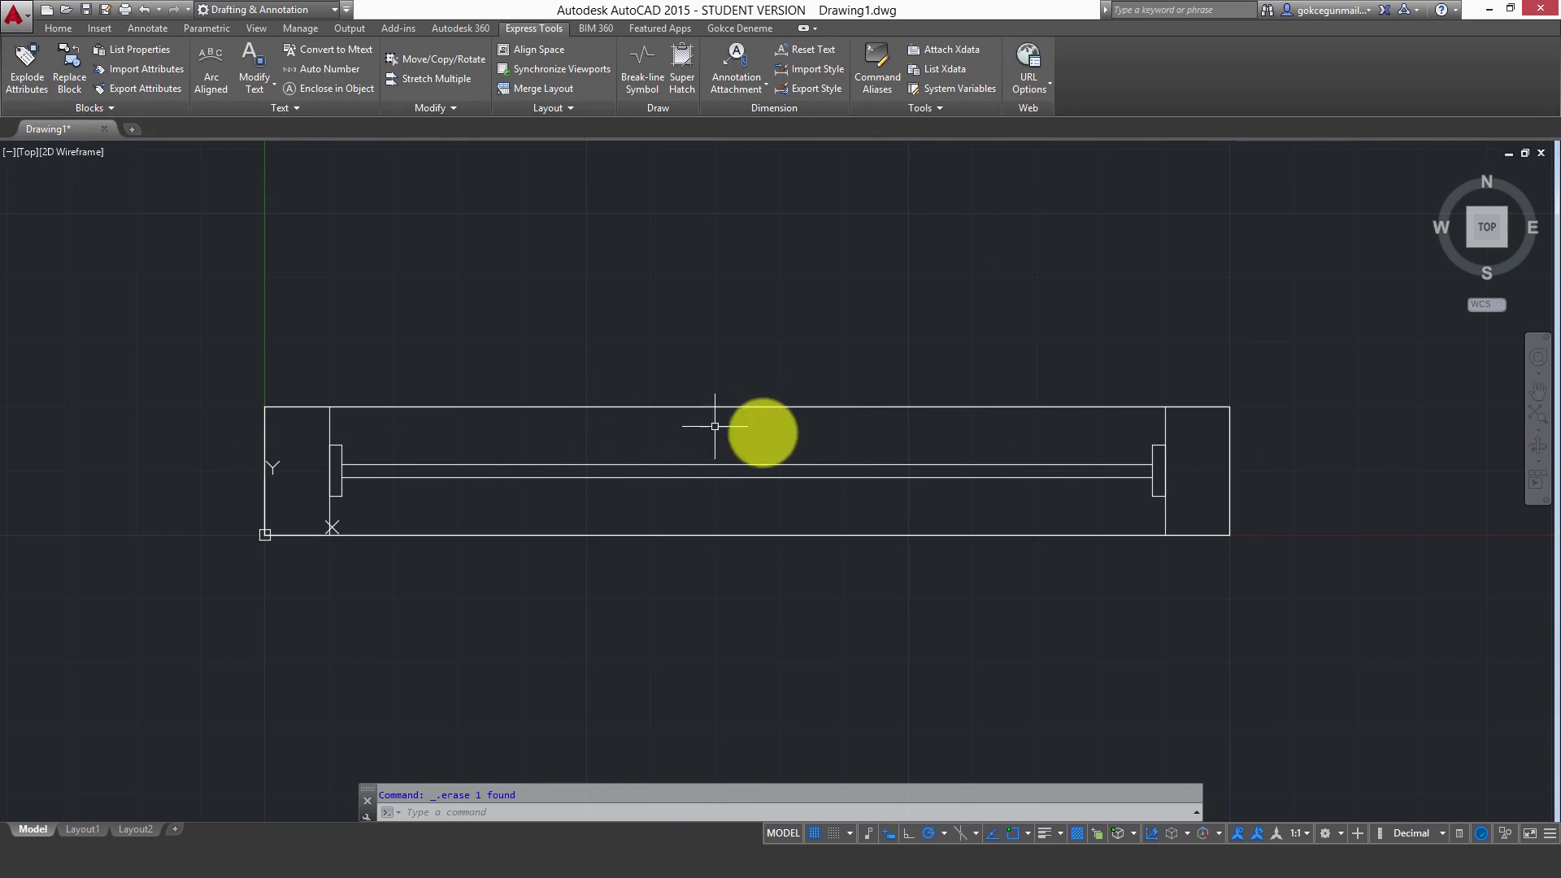
click(868, 434)
click(756, 434)
key(Return)
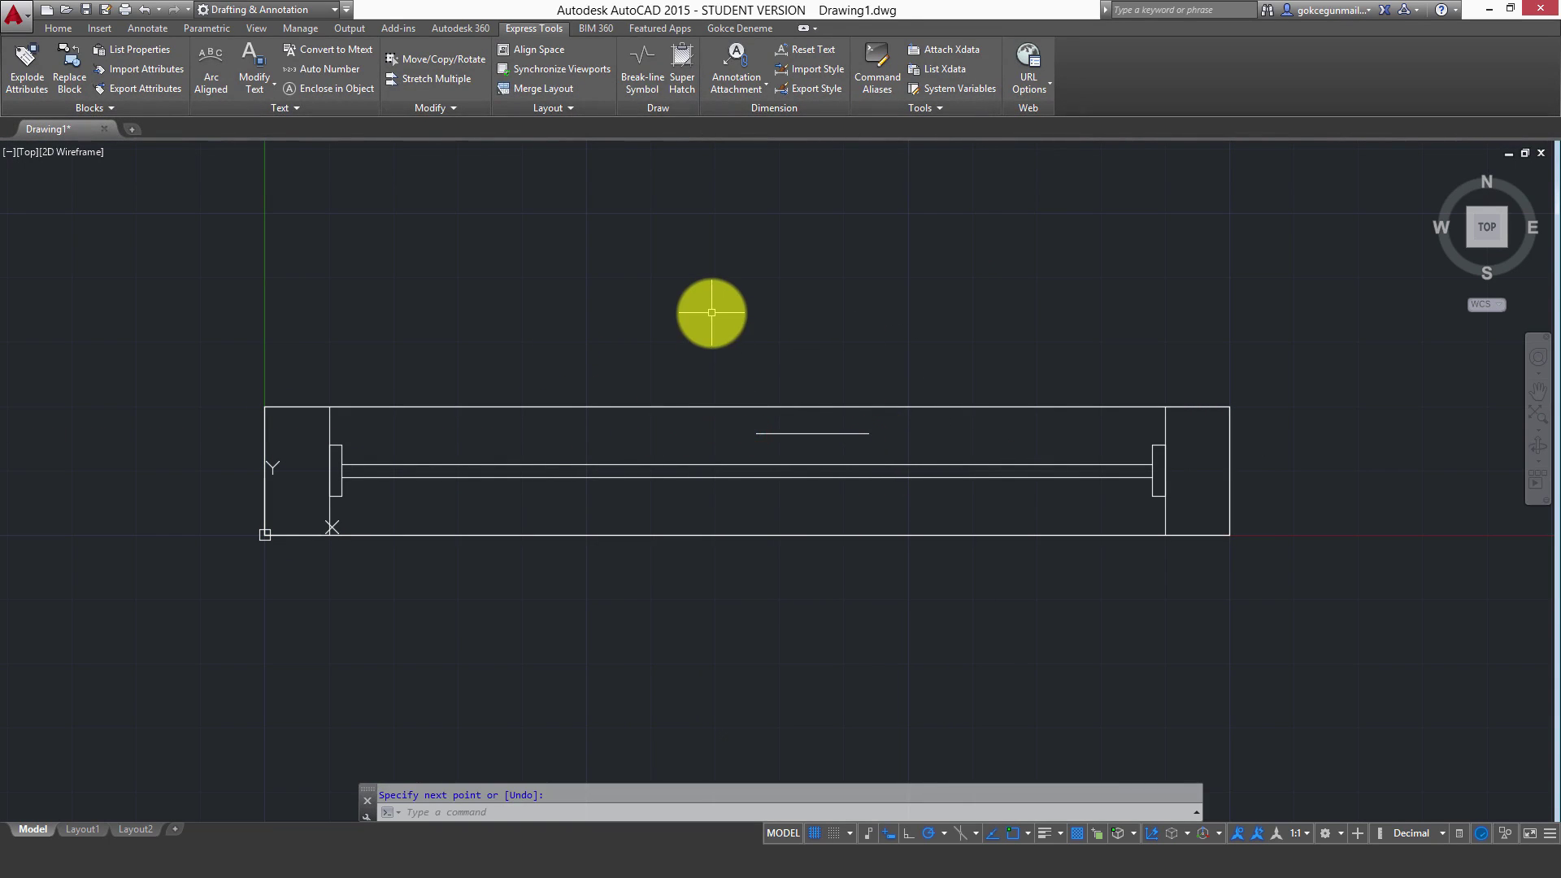
Extend the short horizontal line to the block's outer edge, then erase it
key(Return)
key(Return)
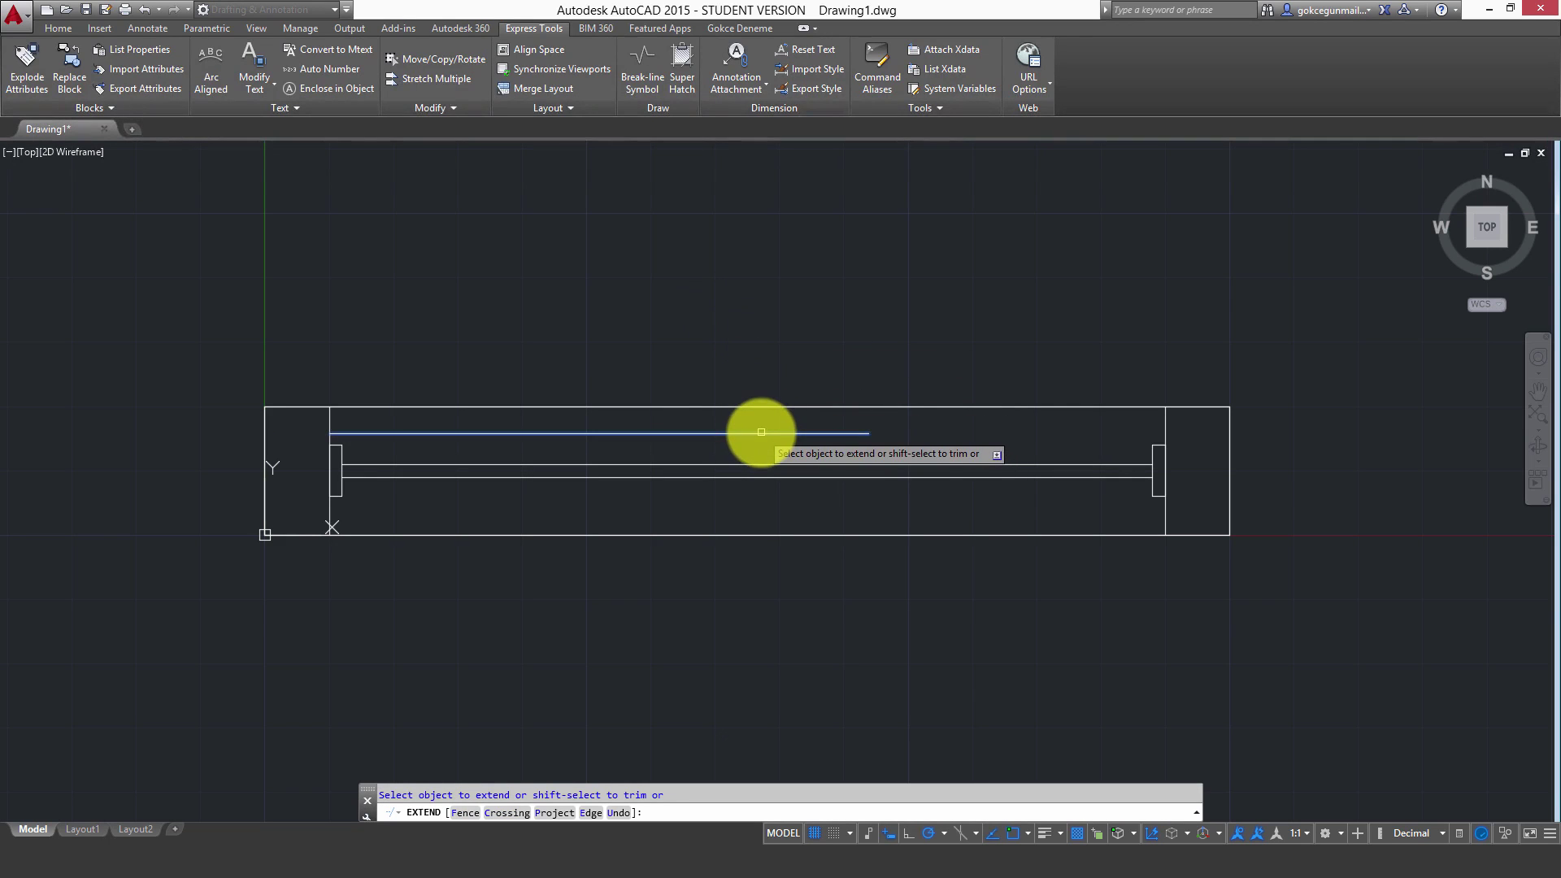
click(761, 433)
click(340, 434)
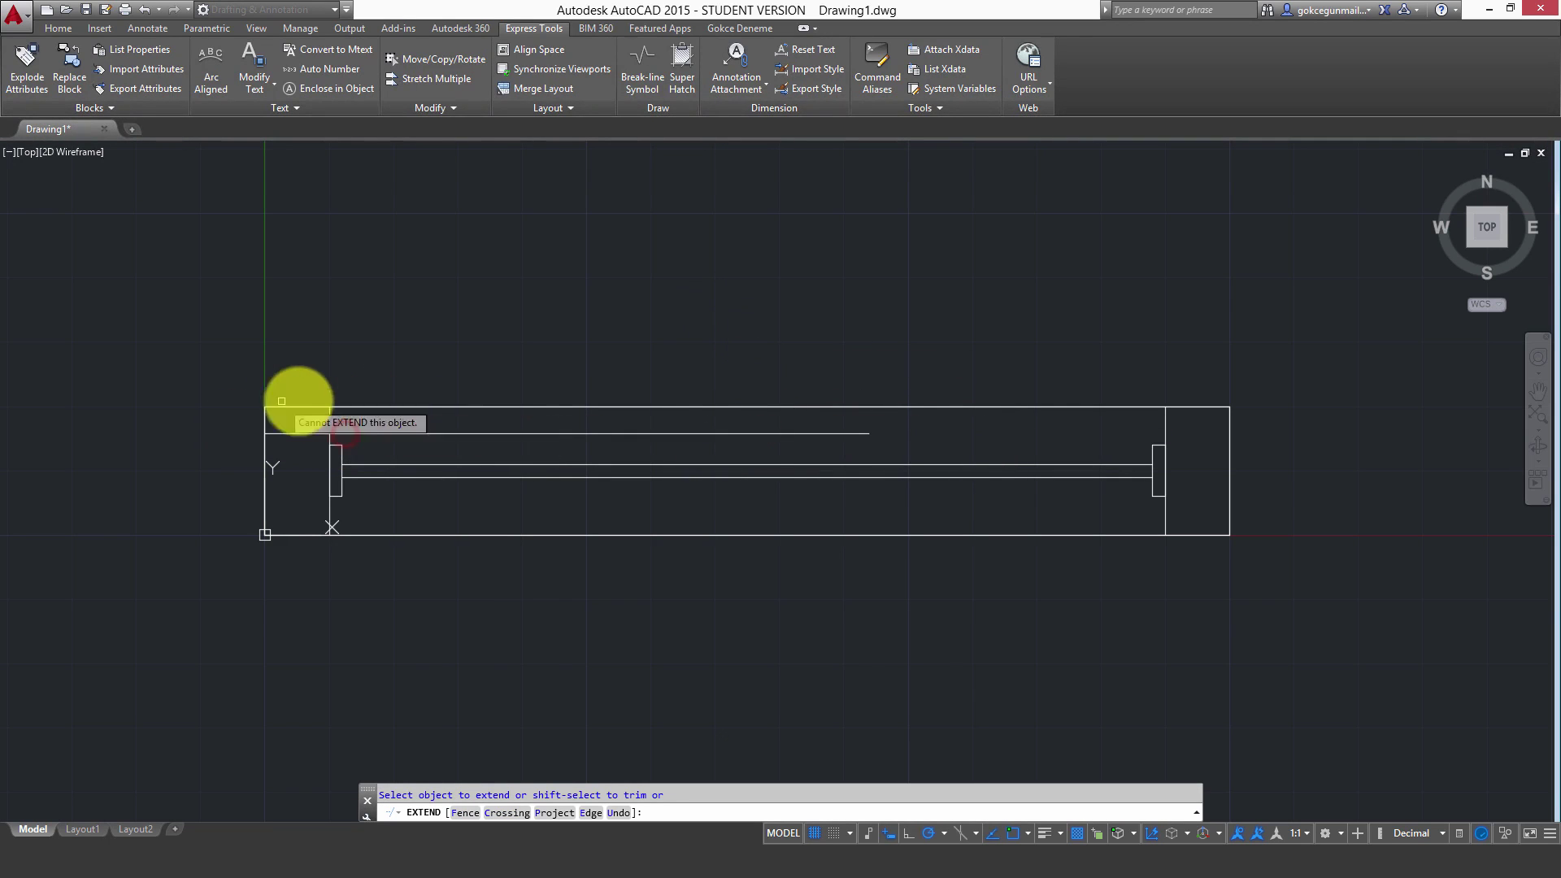
key(Return)
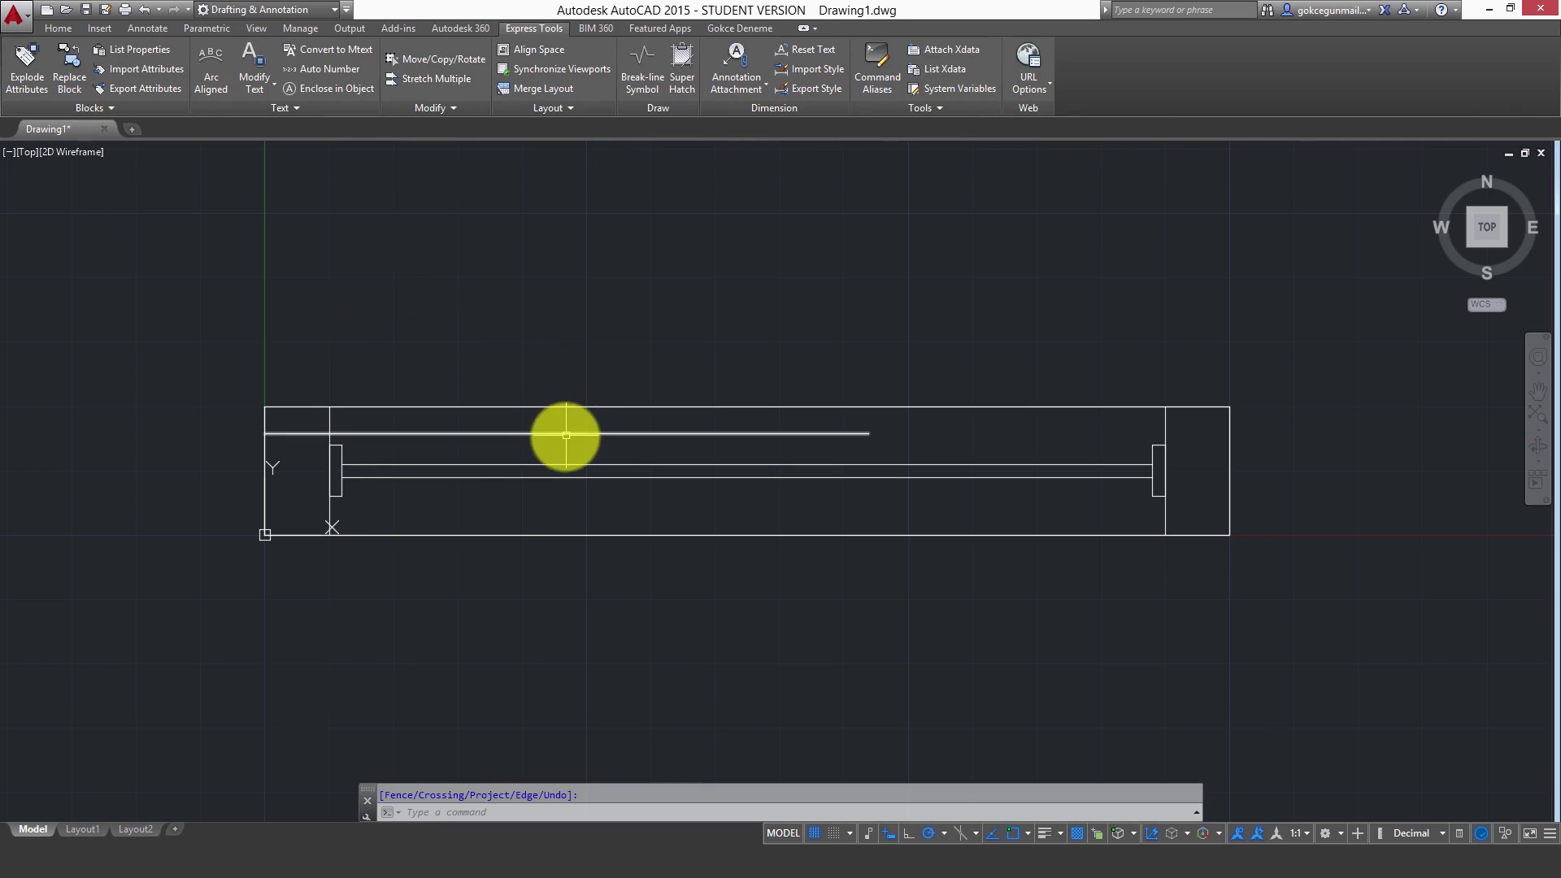
key(Delete)
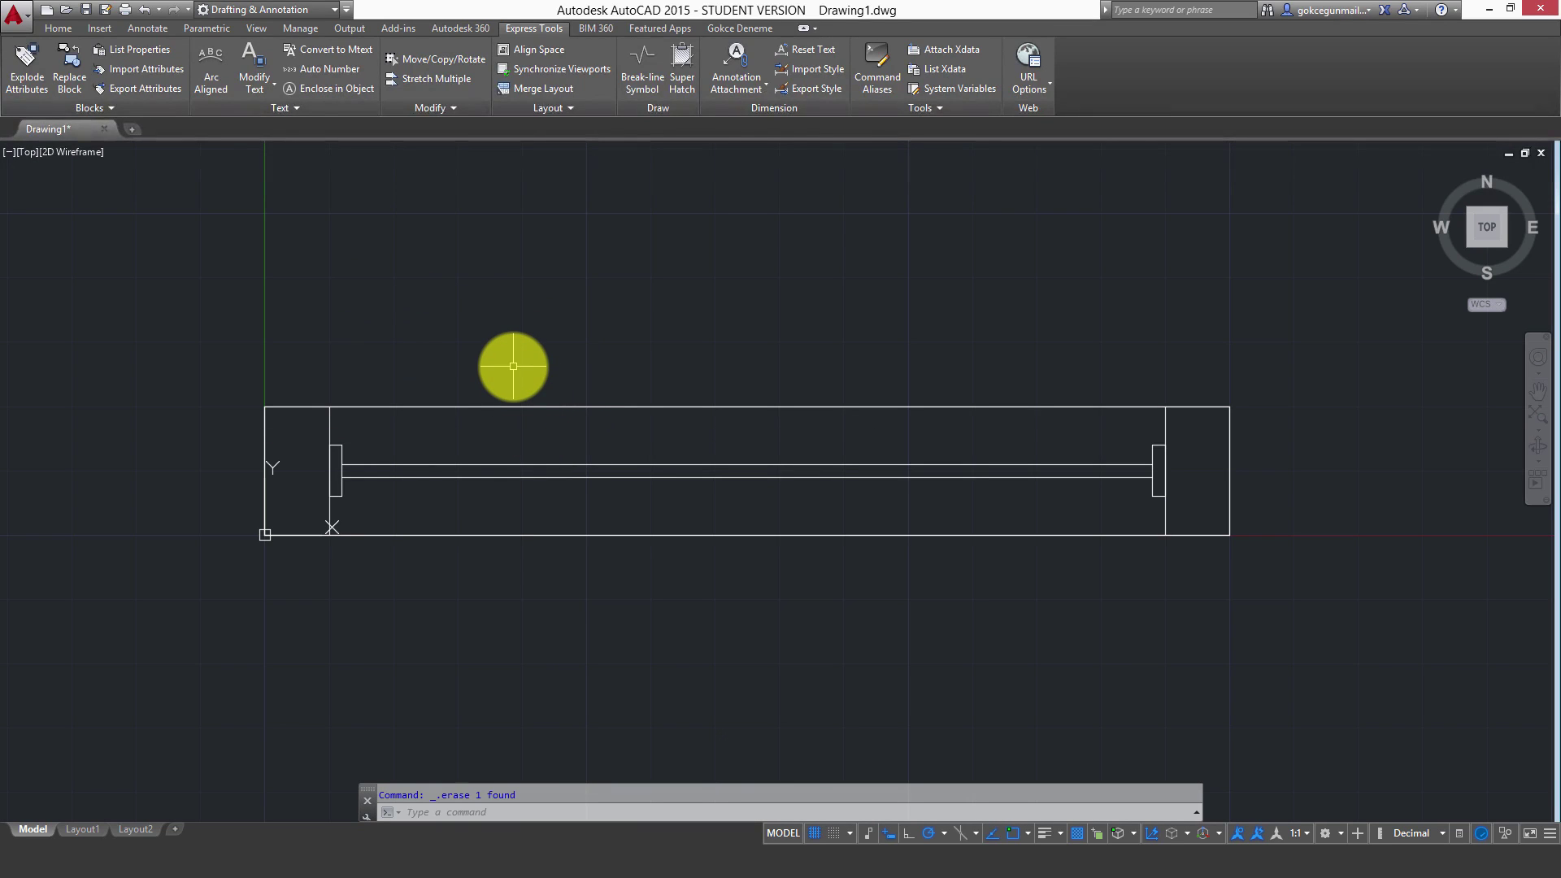